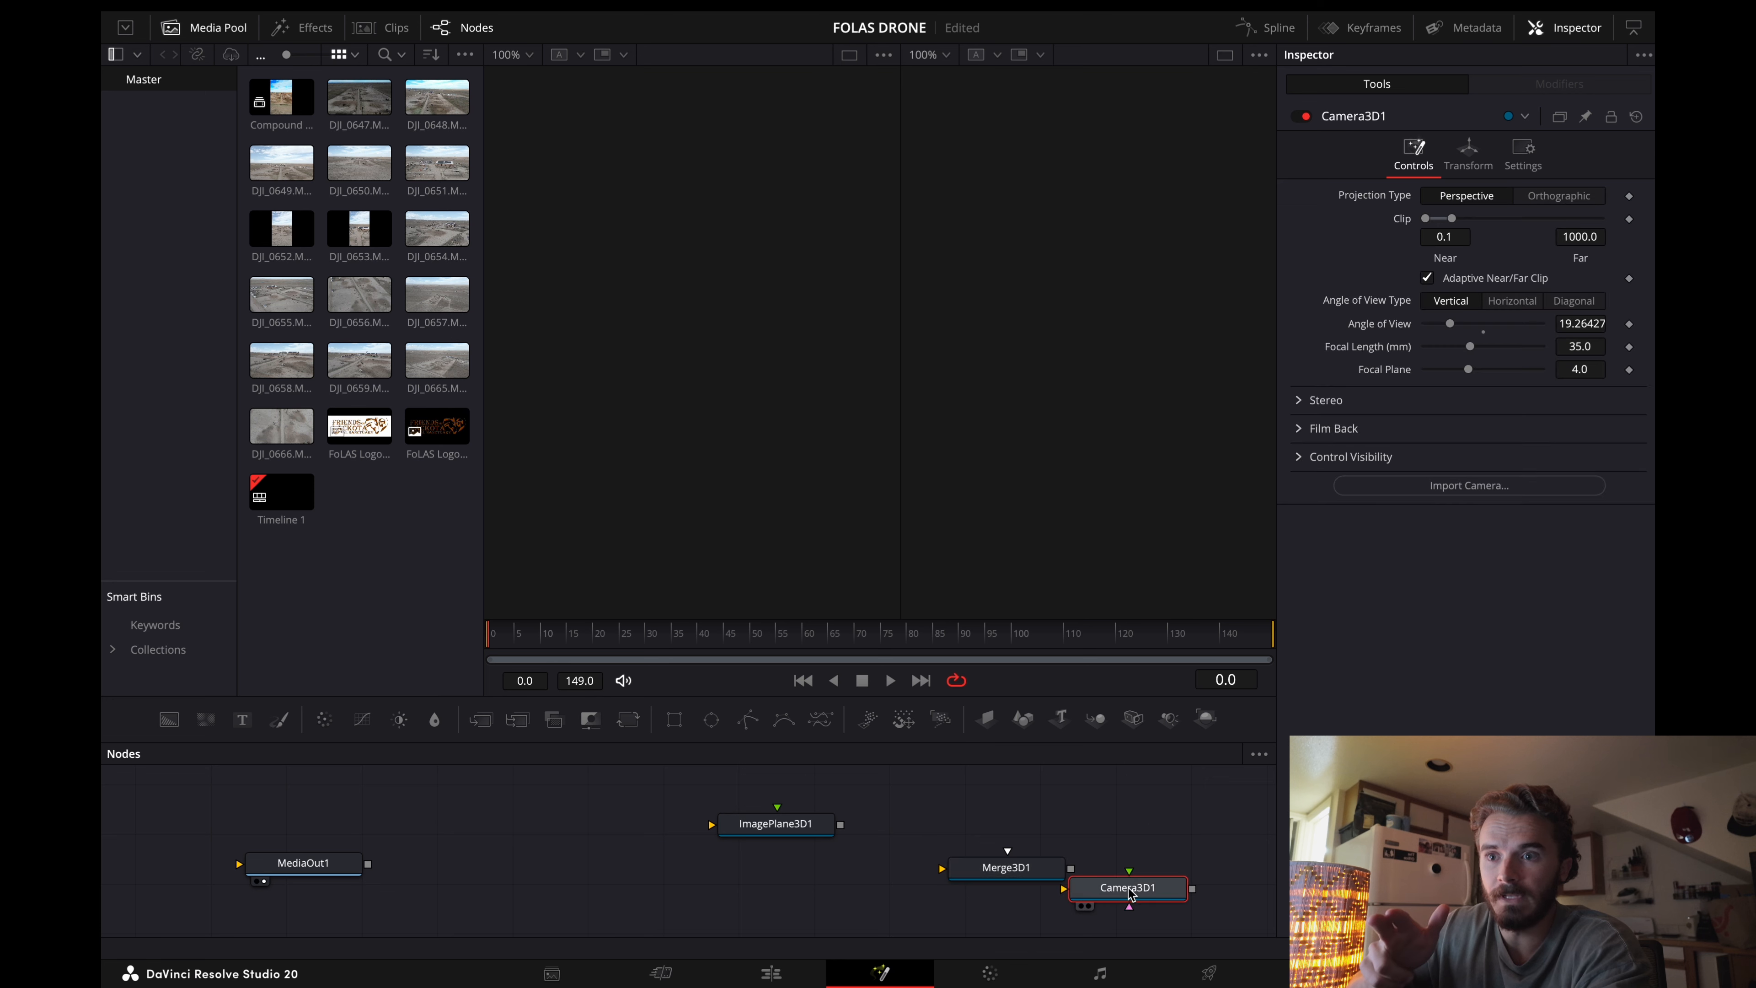
Step: Add a Renderer3D node and connect ImagePlane3D1's output to Merge3D1
{"action": "left_click_drag", "start_coordinate": [1206, 718], "coordinate": [1172, 859]}
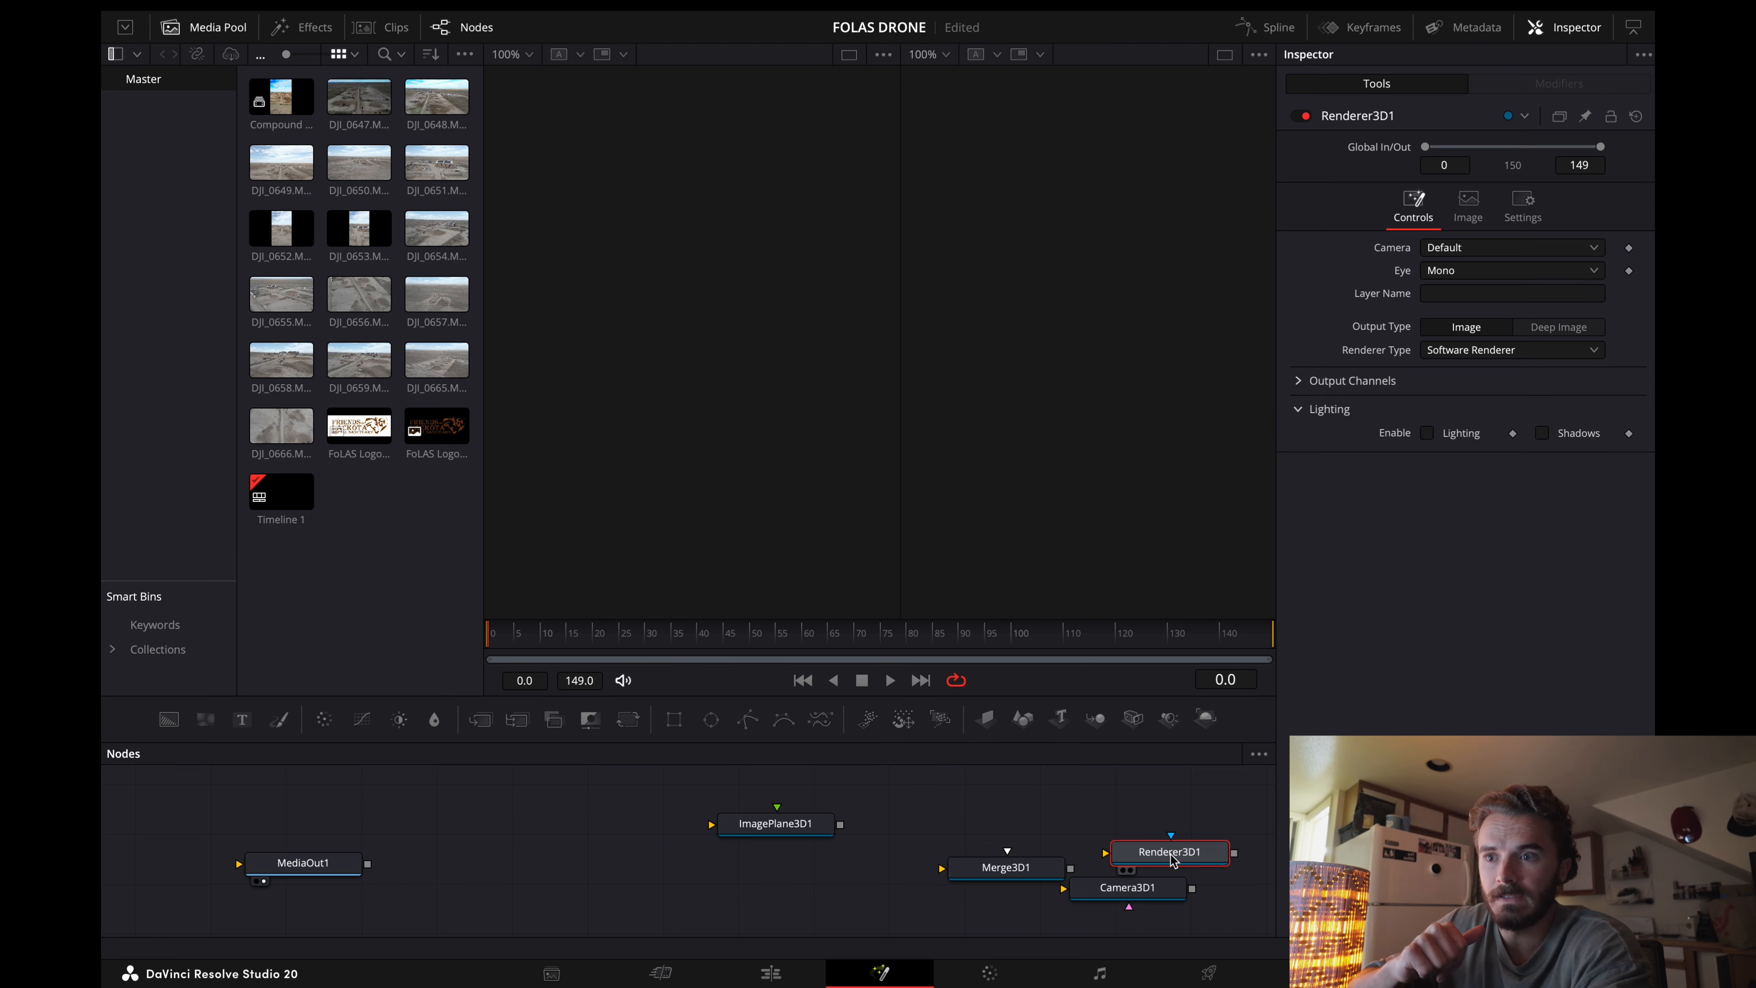
{"action": "left_click_drag", "start_coordinate": [800, 828], "coordinate": [577, 866]}
{"action": "left_click_drag", "start_coordinate": [997, 874], "coordinate": [735, 871]}
{"action": "left_click_drag", "start_coordinate": [618, 864], "coordinate": [680, 864]}
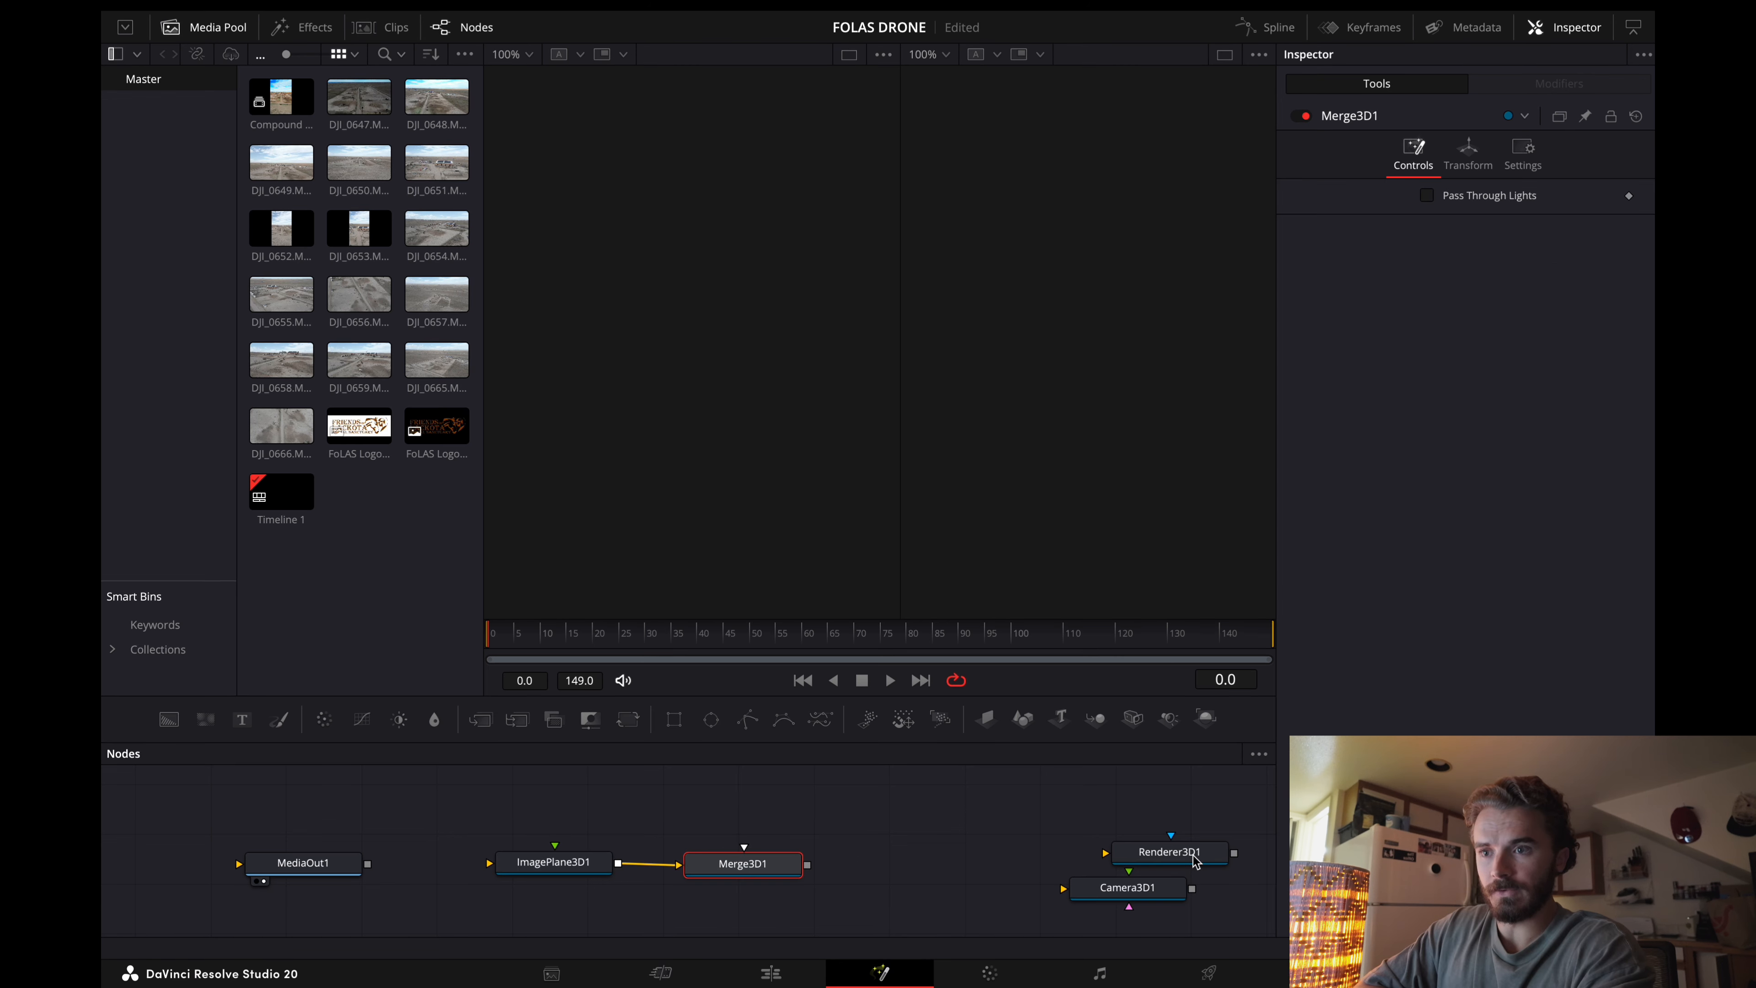
Step: Connect Merge3D1 to Renderer3D1 and Renderer3D1 to MediaOut1, lining the nodes up in that order
{"action": "left_click_drag", "start_coordinate": [1195, 863], "coordinate": [927, 873]}
{"action": "left_click_drag", "start_coordinate": [806, 865], "coordinate": [850, 867]}
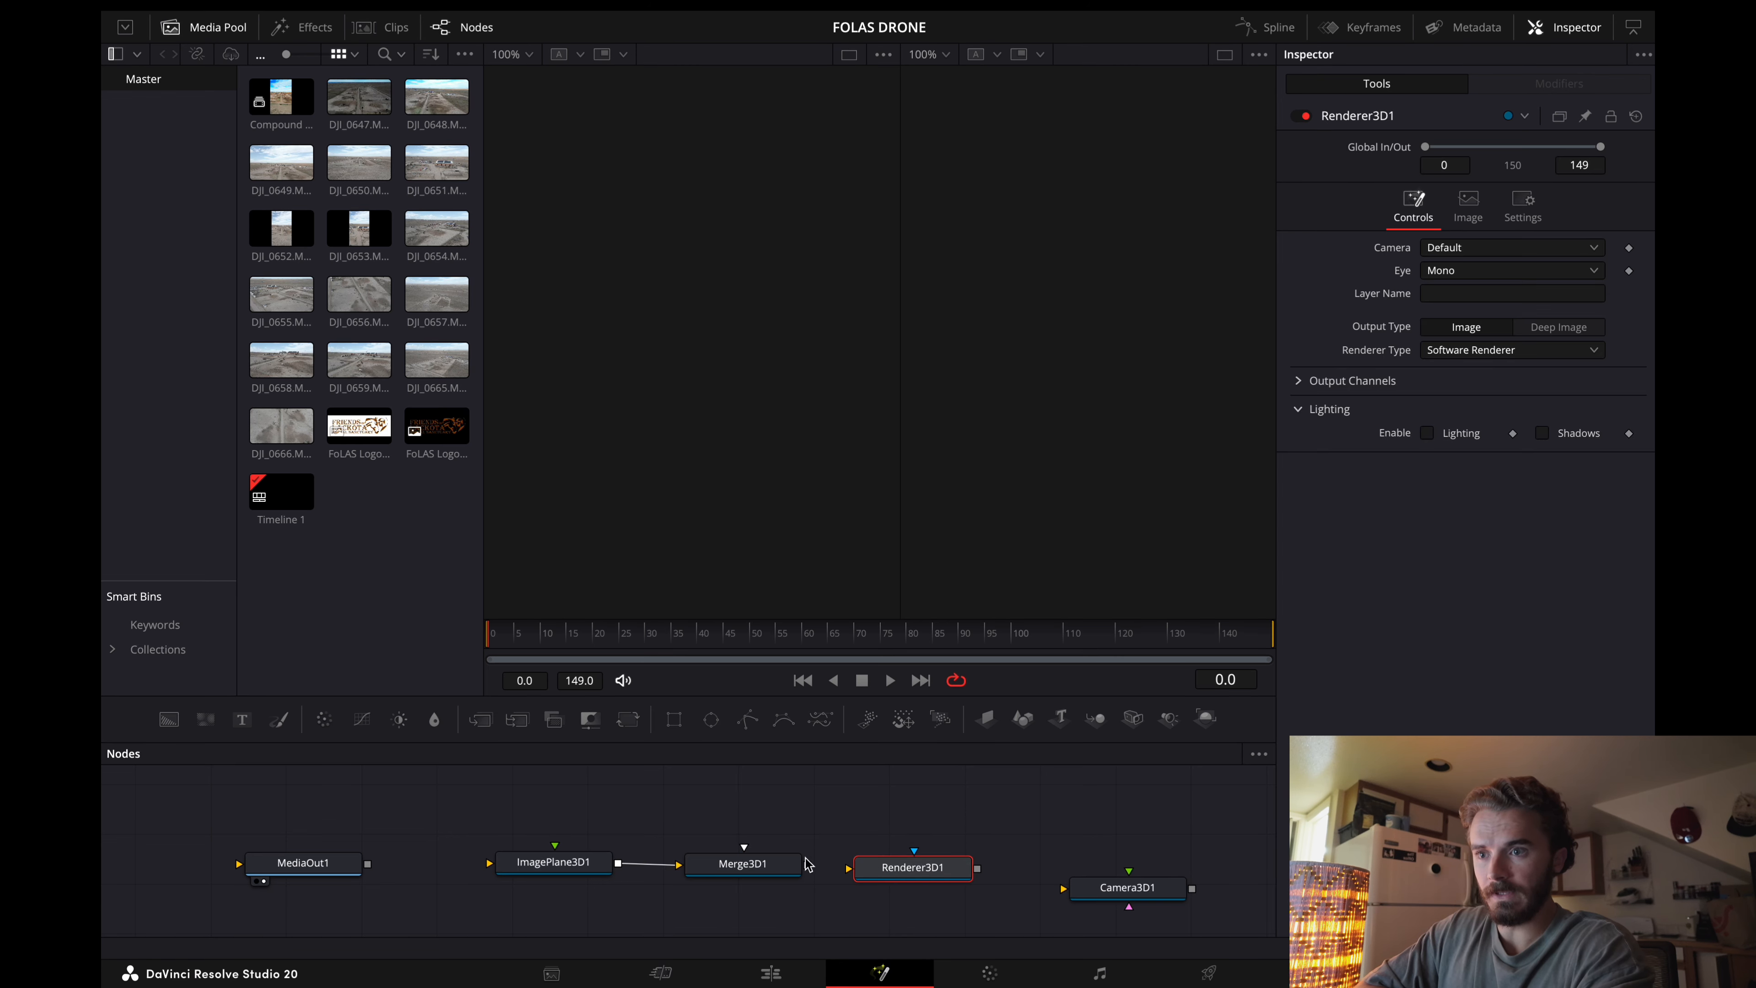
{"action": "left_click_drag", "start_coordinate": [337, 858], "coordinate": [1117, 847]}
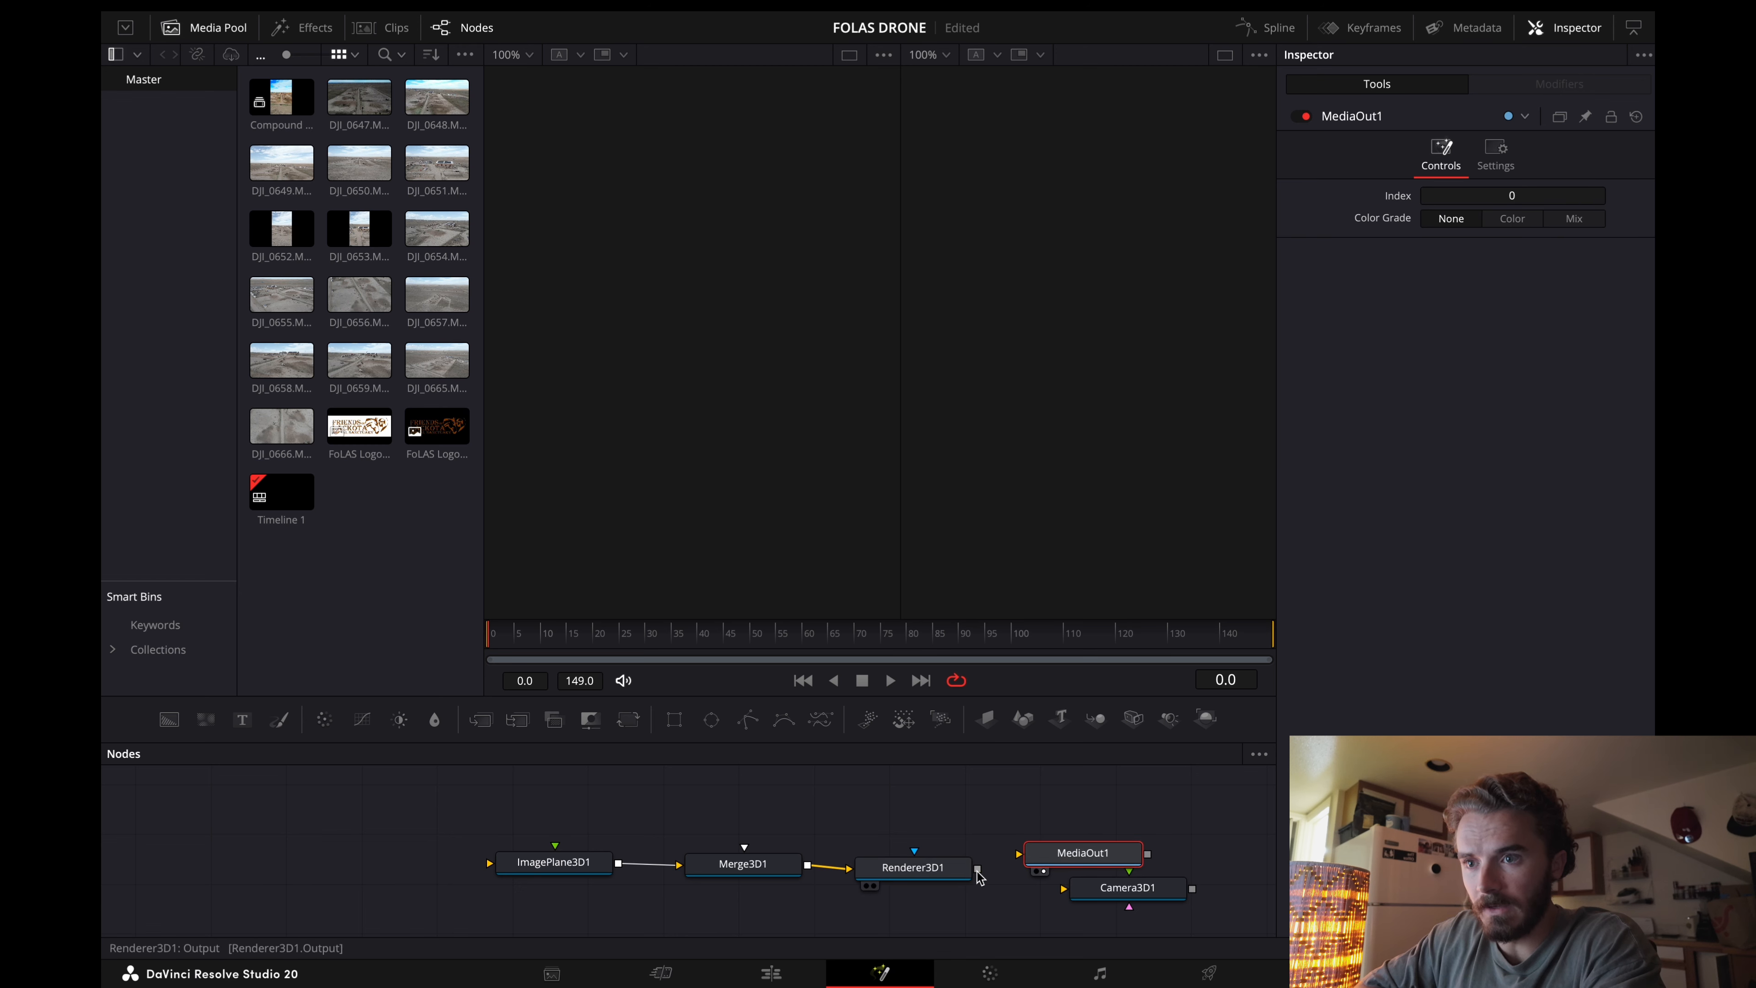
{"action": "left_click_drag", "start_coordinate": [977, 870], "coordinate": [1021, 856]}
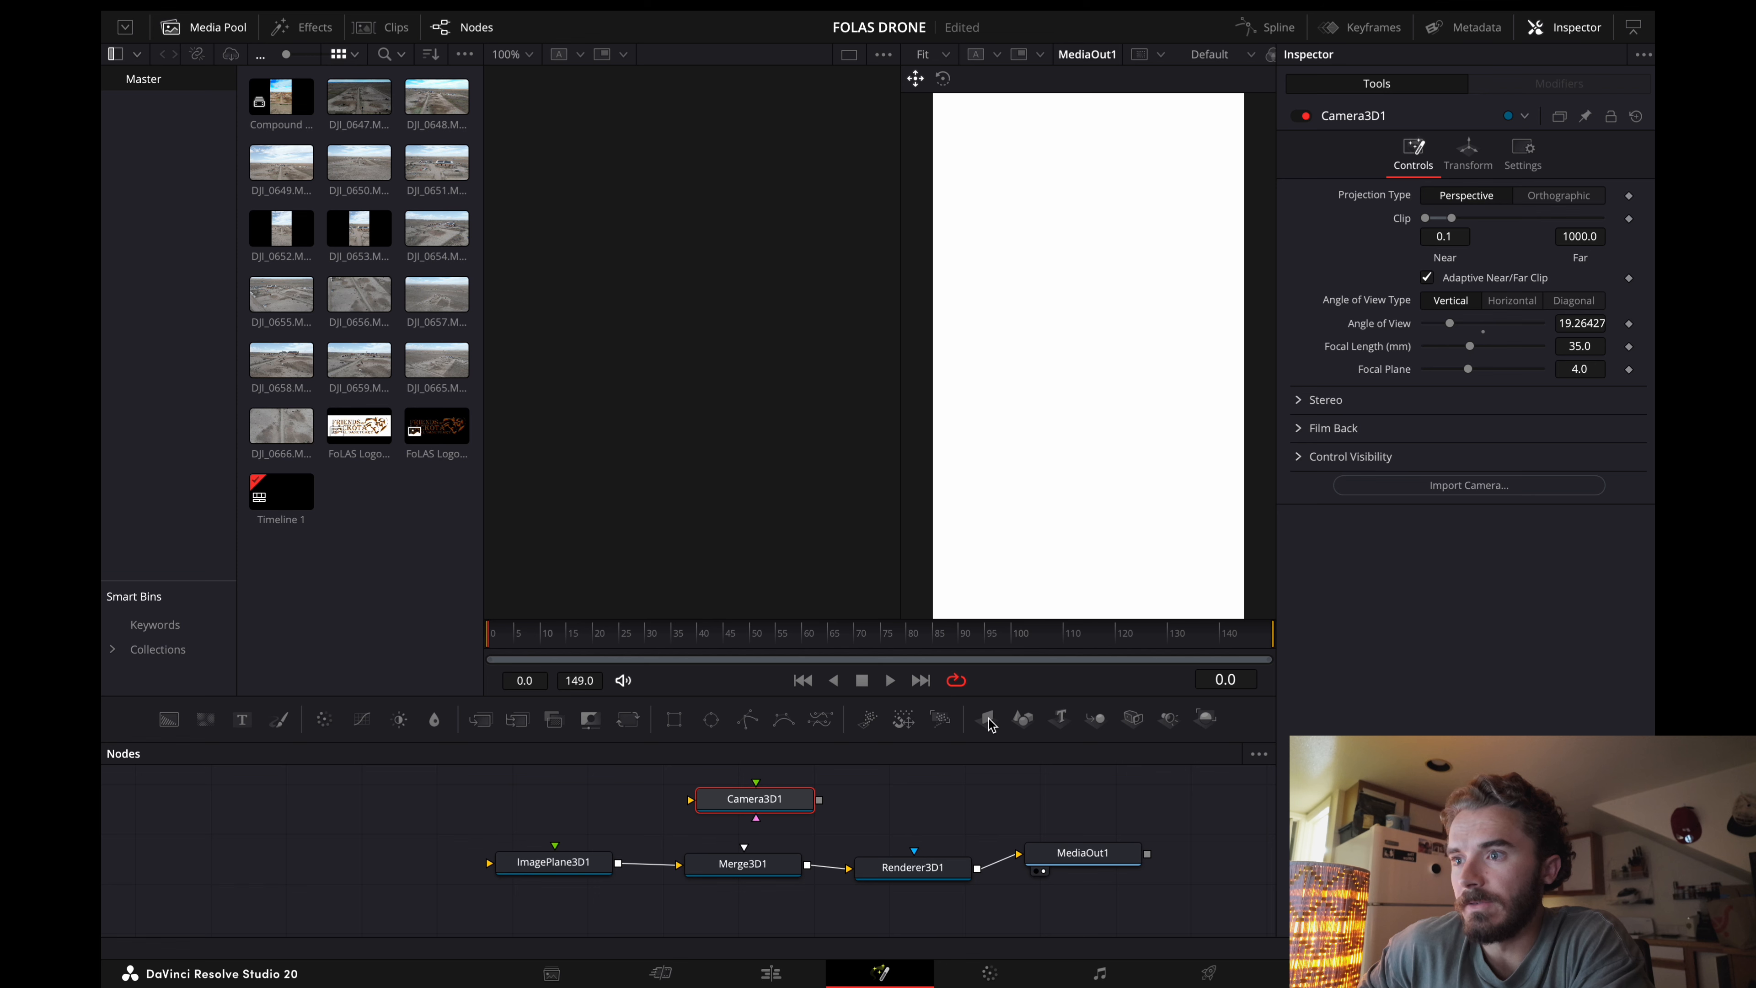
Step: Add a second image plane node and connect both it and Camera3D1 to Merge3D1
{"action": "left_click_drag", "start_coordinate": [669, 760], "coordinate": [576, 795]}
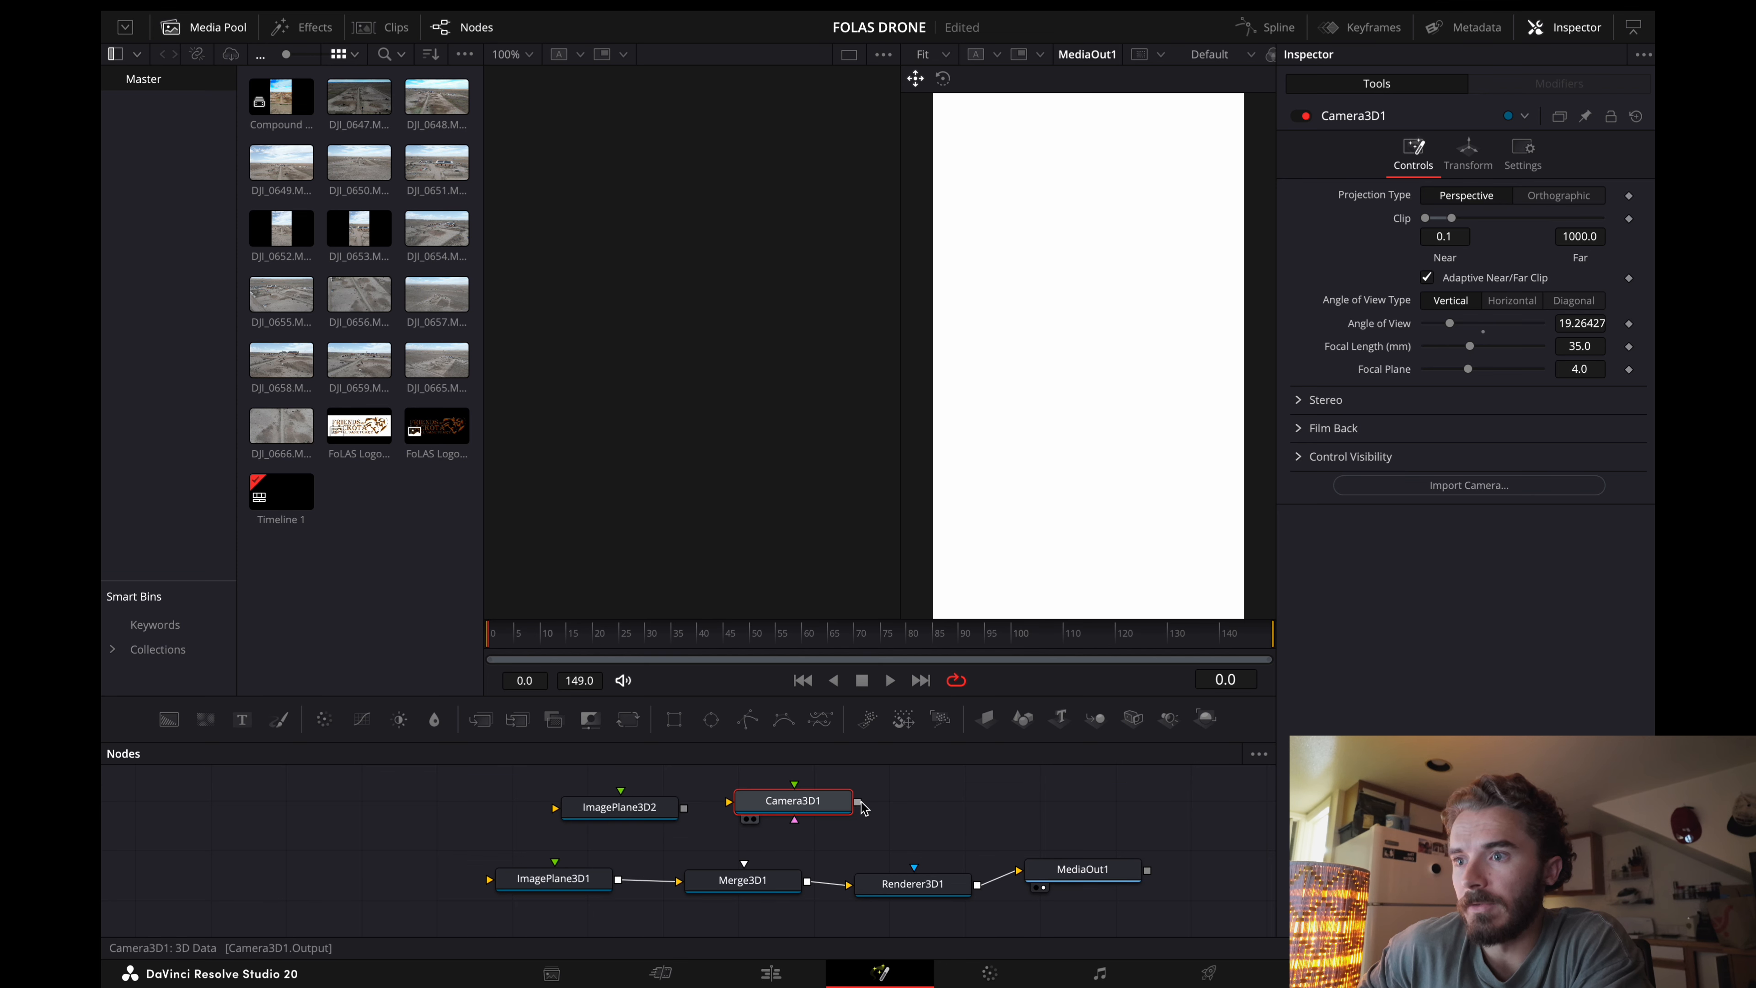
{"action": "left_click_drag", "start_coordinate": [860, 802], "coordinate": [746, 877]}
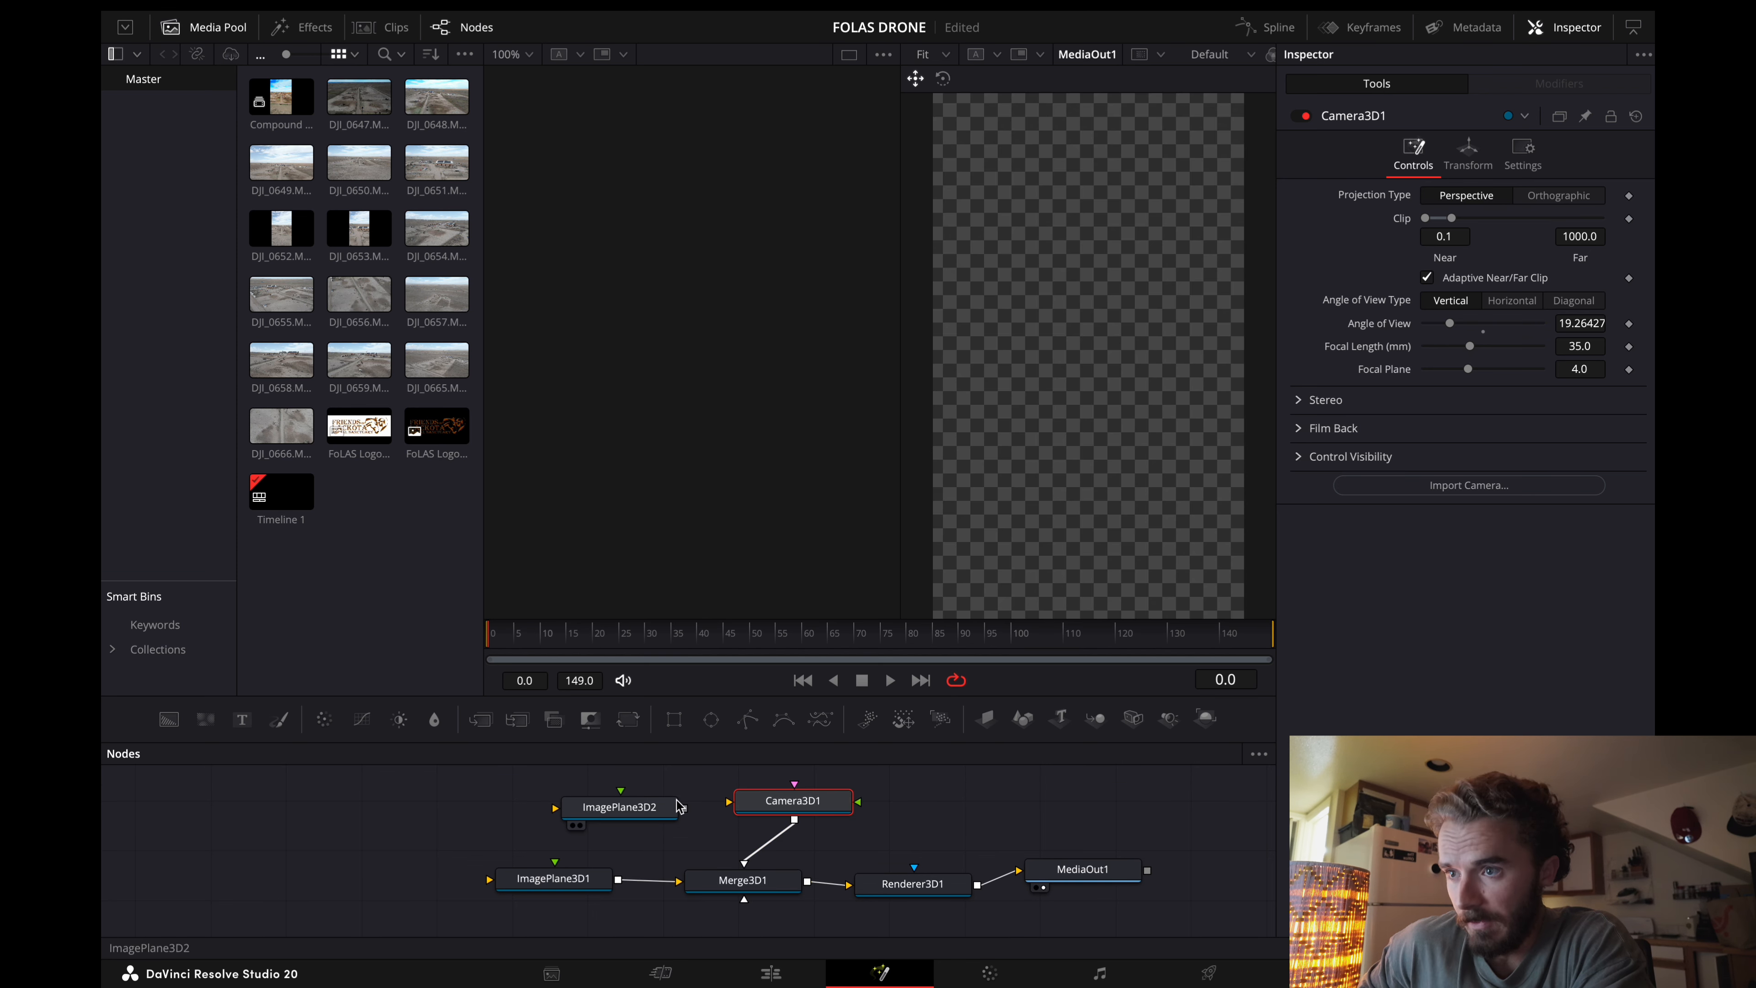
{"action": "left_click_drag", "start_coordinate": [685, 810], "coordinate": [726, 877]}
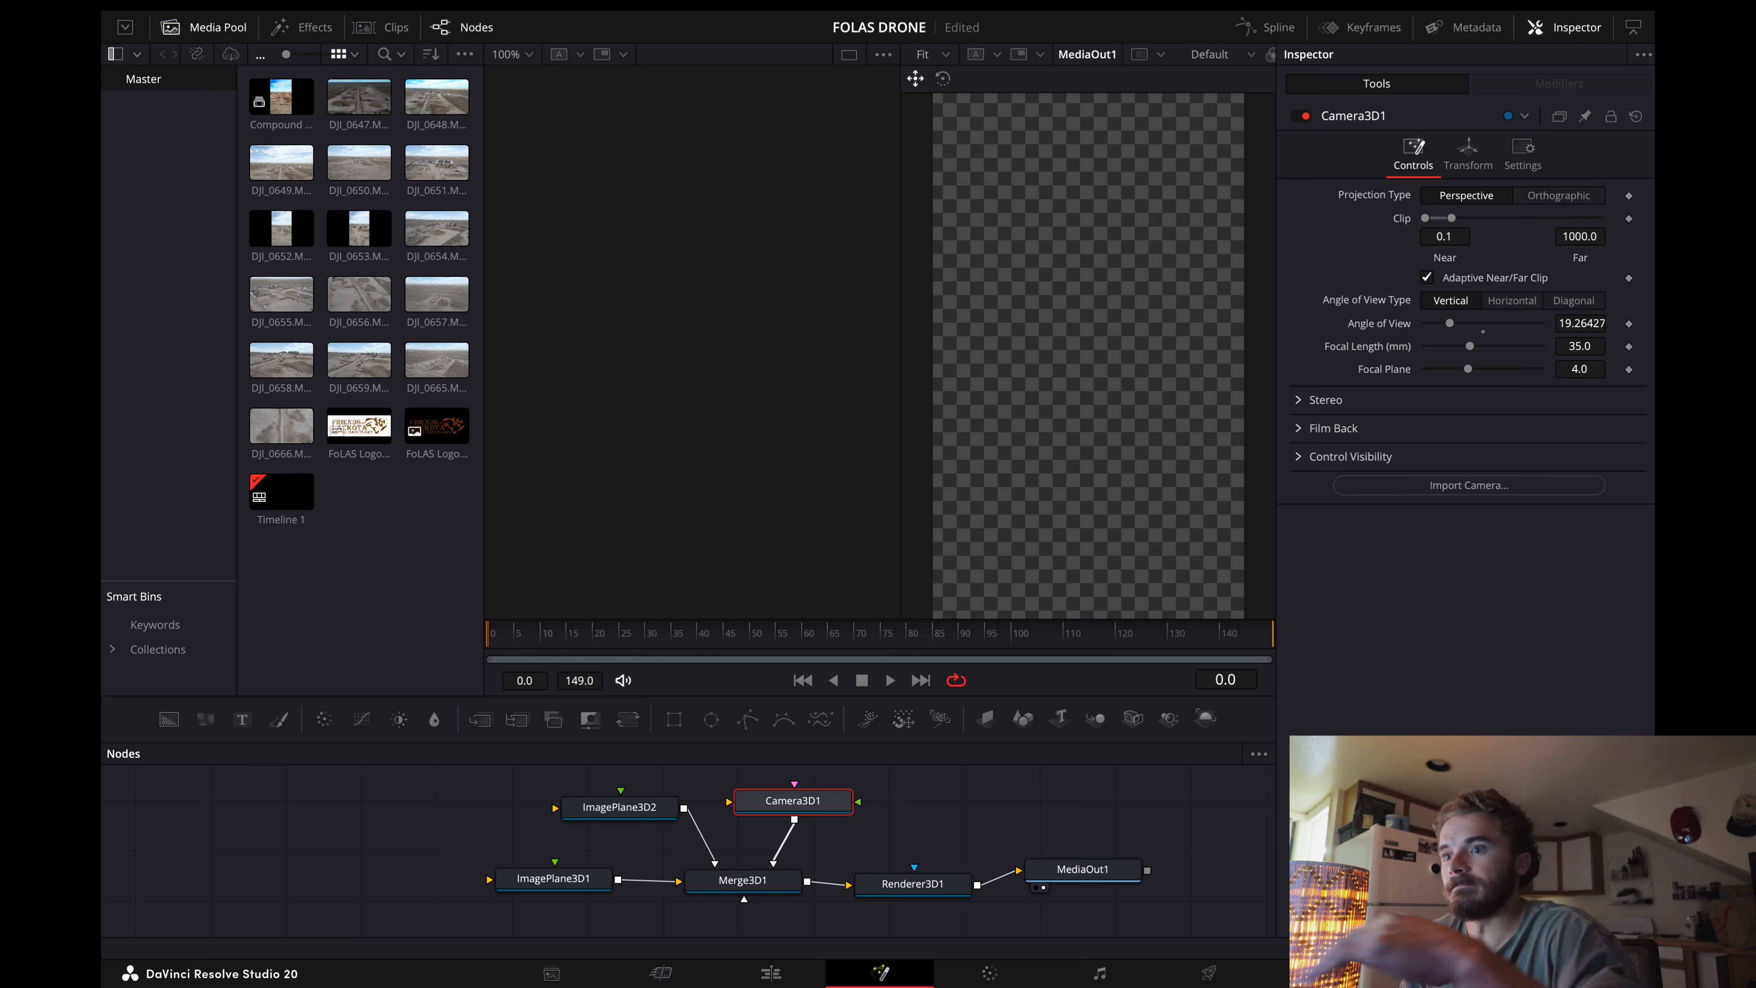
Step: Feed Compound Clip 1 from the media pool into ImagePlane3D1 and display Merge3D1 in the empty viewer
{"action": "left_click_drag", "start_coordinate": [286, 97], "coordinate": [496, 888]}
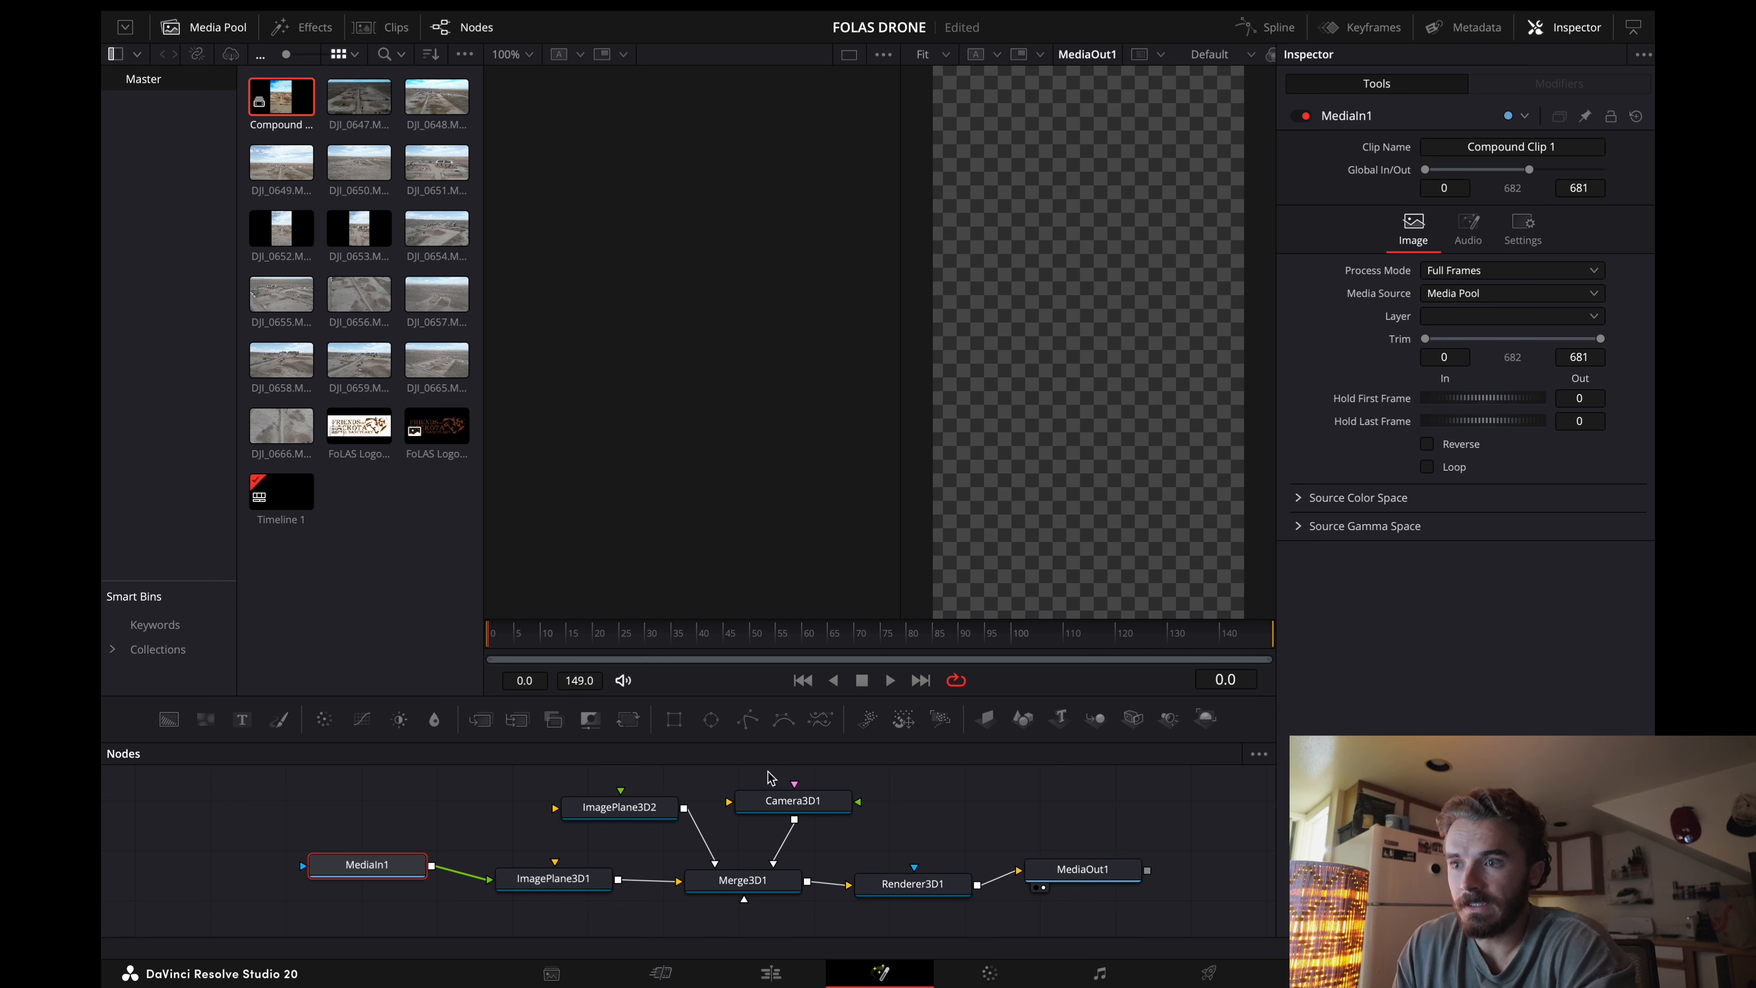
{"action": "left_click", "coordinate": [753, 886]}
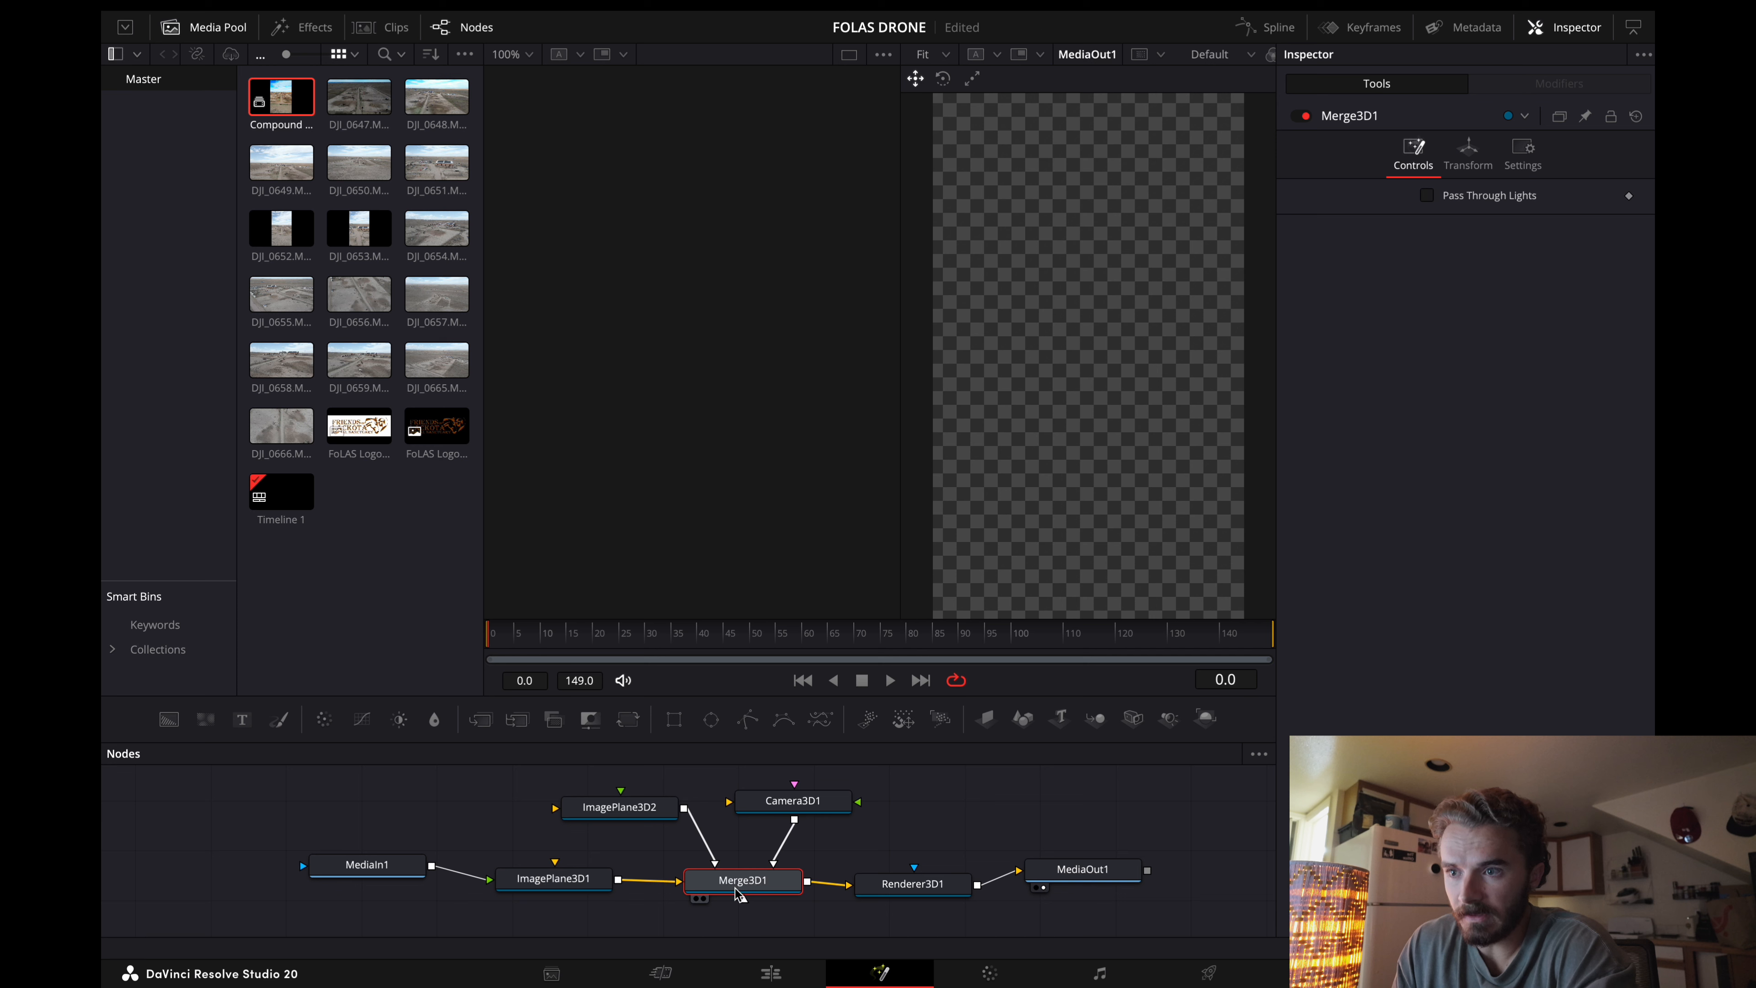
{"action": "left_click", "coordinate": [697, 901]}
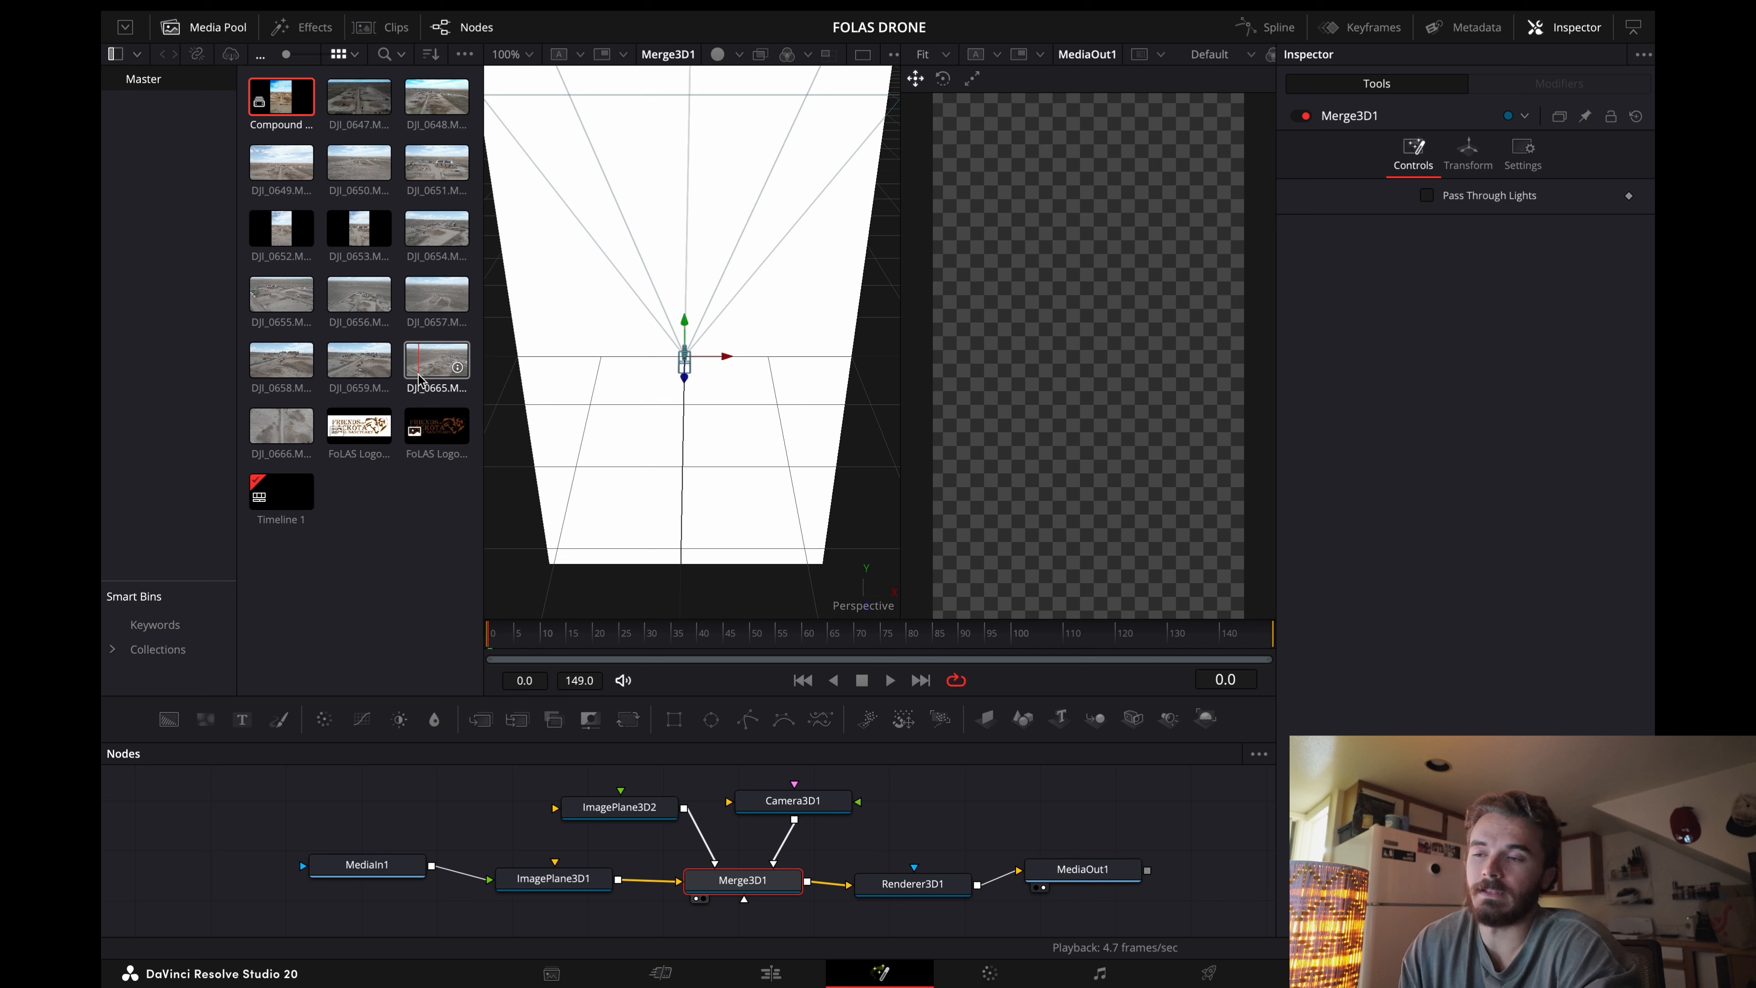
Step: Bring FoLAS Logo Black Transparent.png into the node graph and connect it to ImagePlane3D2
{"action": "left_click_drag", "start_coordinate": [437, 425], "coordinate": [433, 802]}
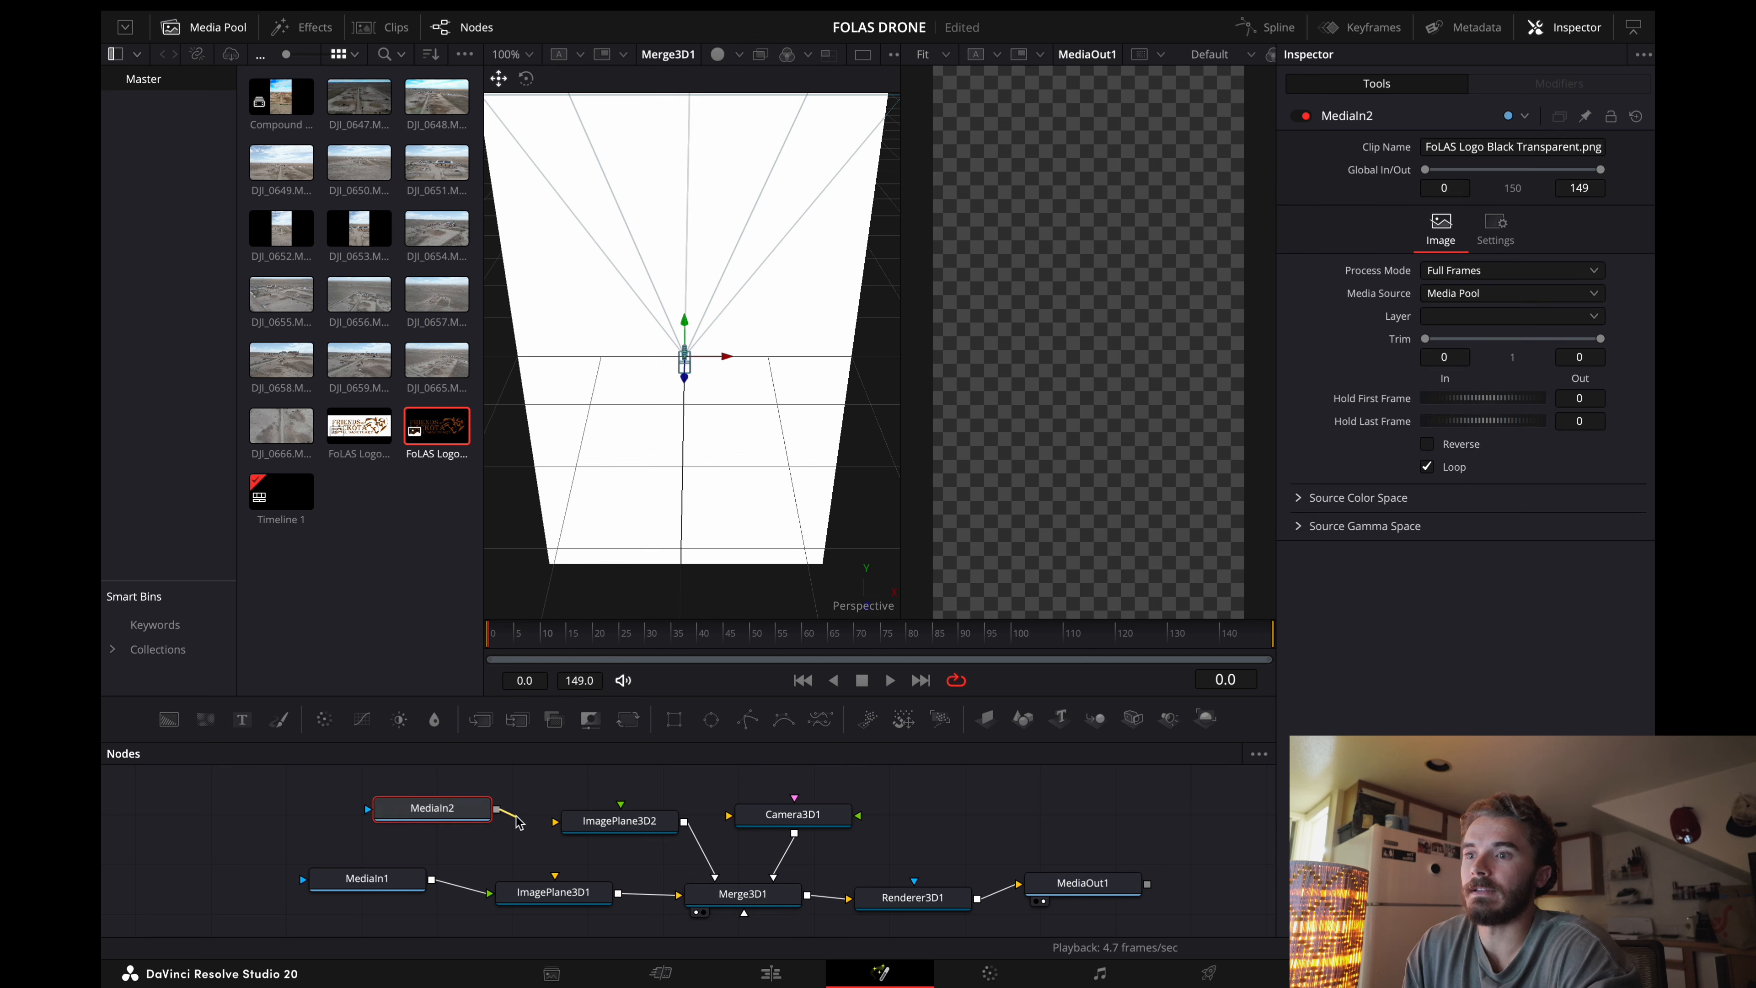
{"action": "left_click_drag", "start_coordinate": [546, 824], "coordinate": [581, 824]}
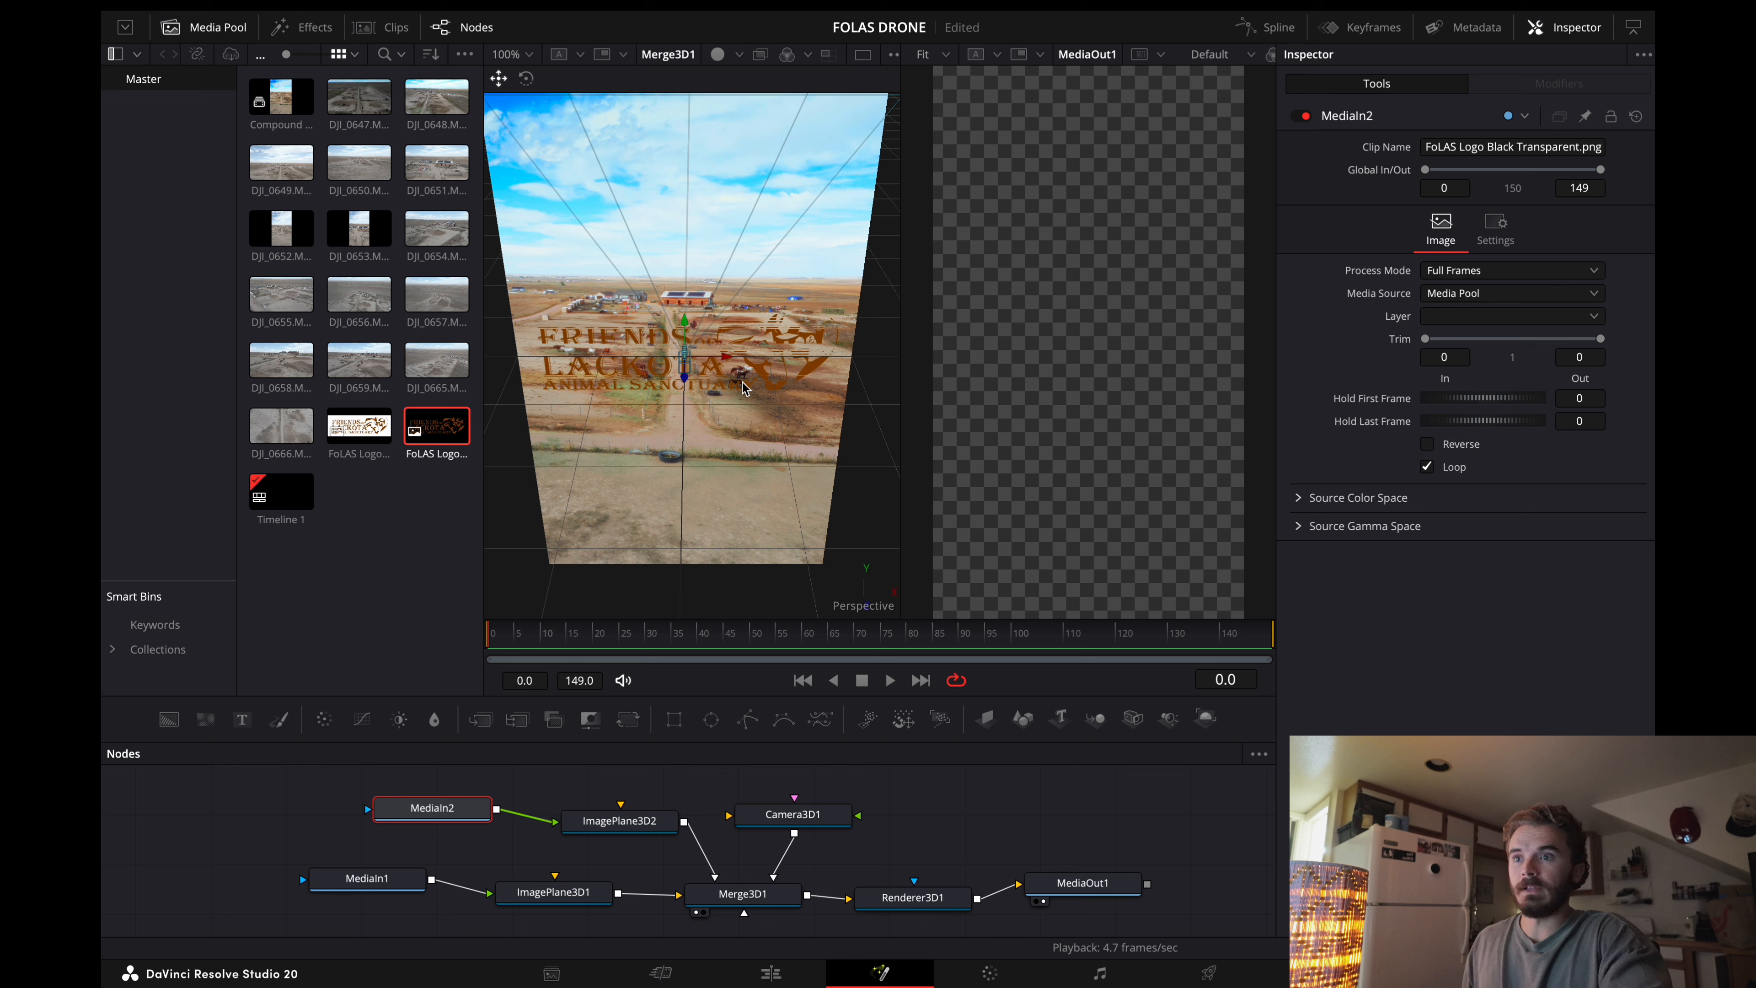
Step: Pull the 3D camera back along its Z axis until the drone footage fills the output frame
{"action": "left_click_drag", "start_coordinate": [743, 387], "coordinate": [548, 341]}
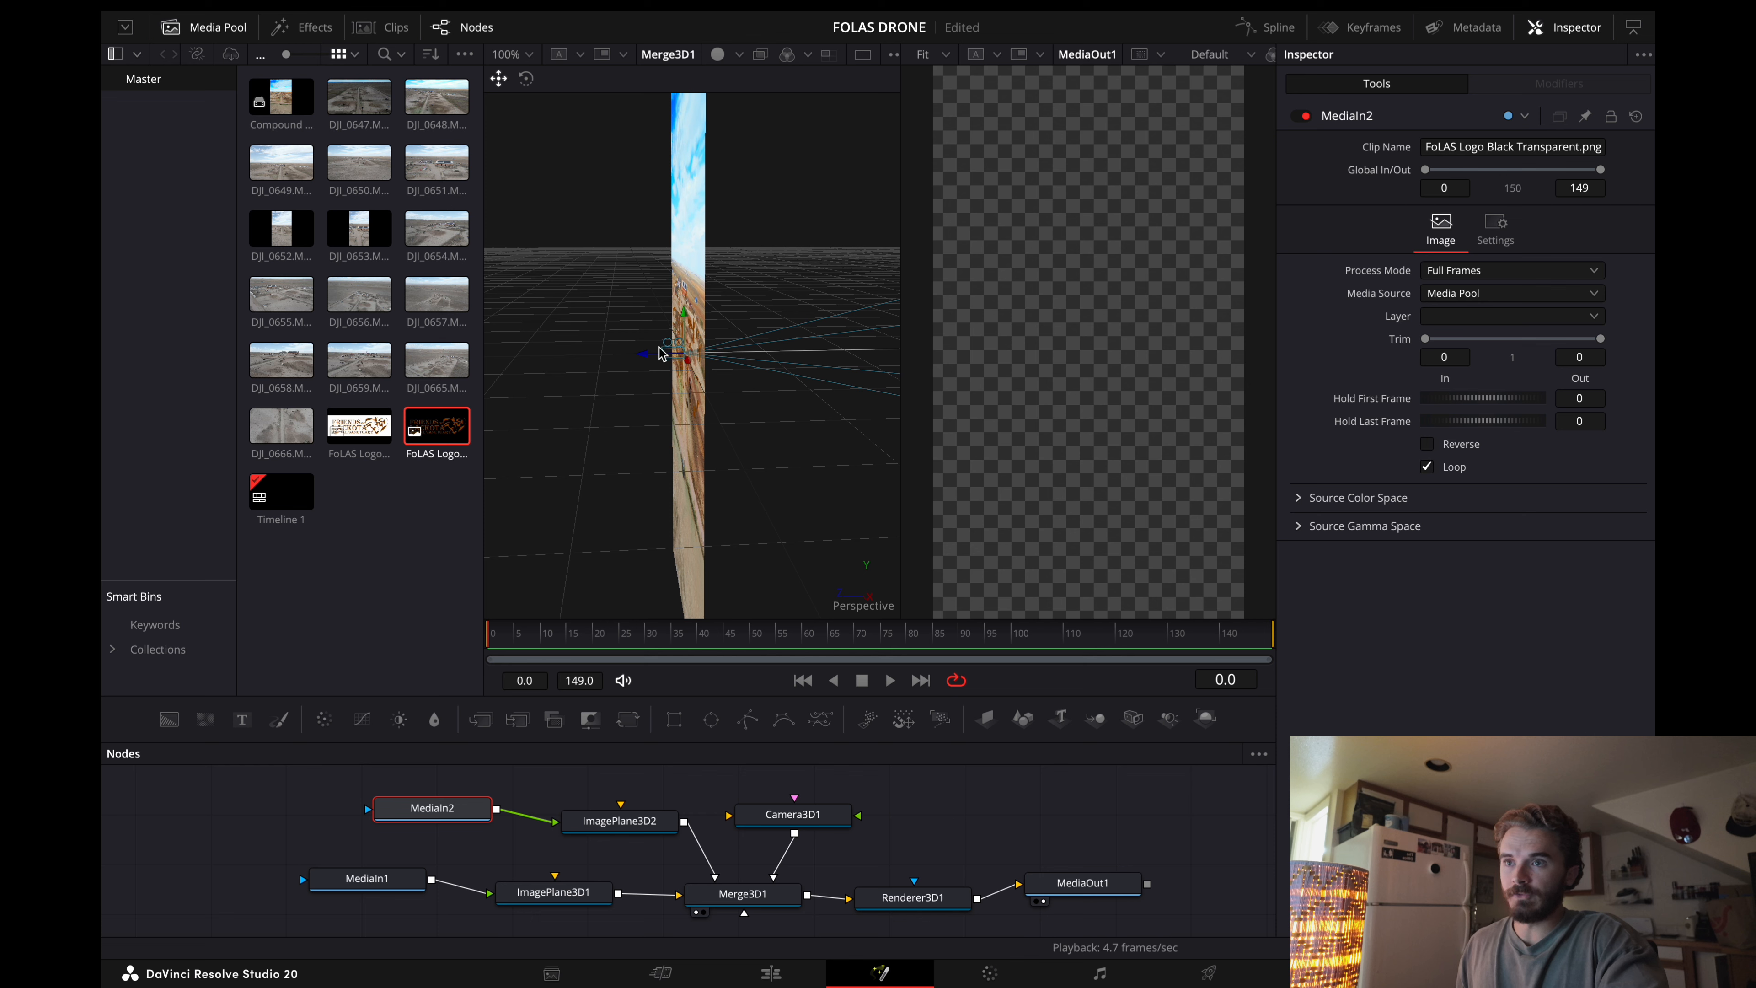
{"action": "left_click_drag", "start_coordinate": [678, 356], "coordinate": [156, 390]}
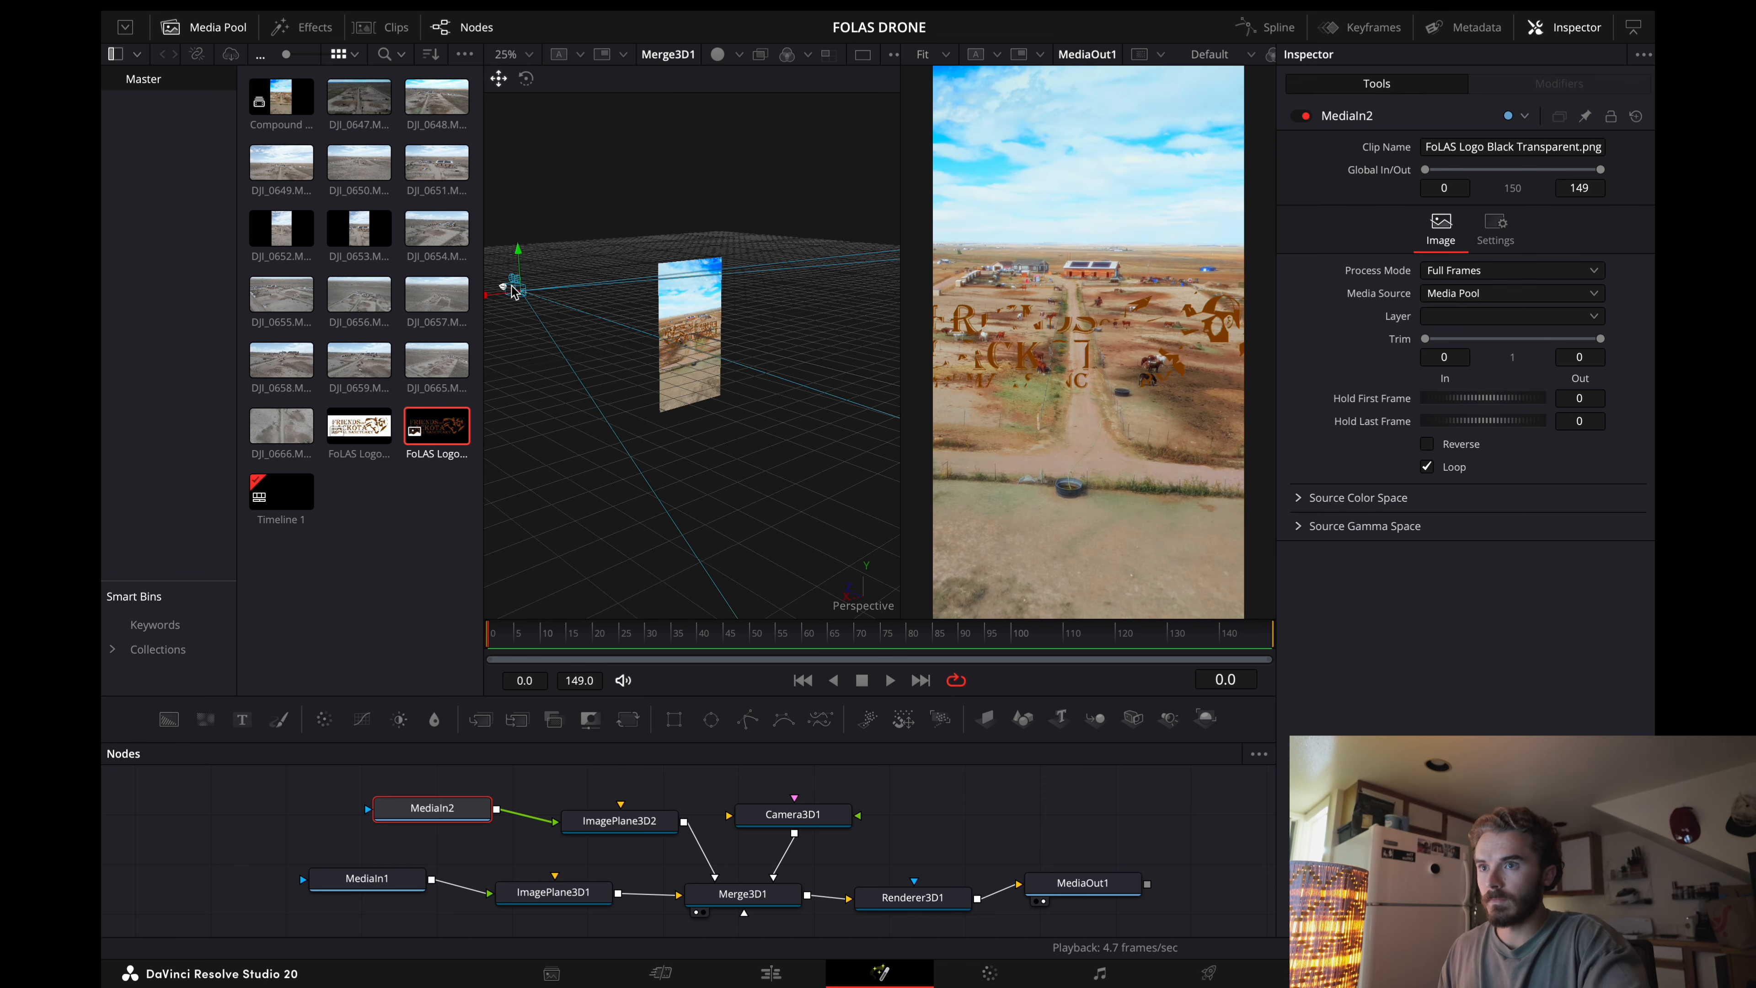
{"action": "mouse_move", "coordinate": [504, 278]}
{"action": "left_mouse_down"}
{"action": "mouse_move", "coordinate": [472, 252]}
{"action": "mouse_move", "coordinate": [495, 279]}
{"action": "left_mouse_up"}
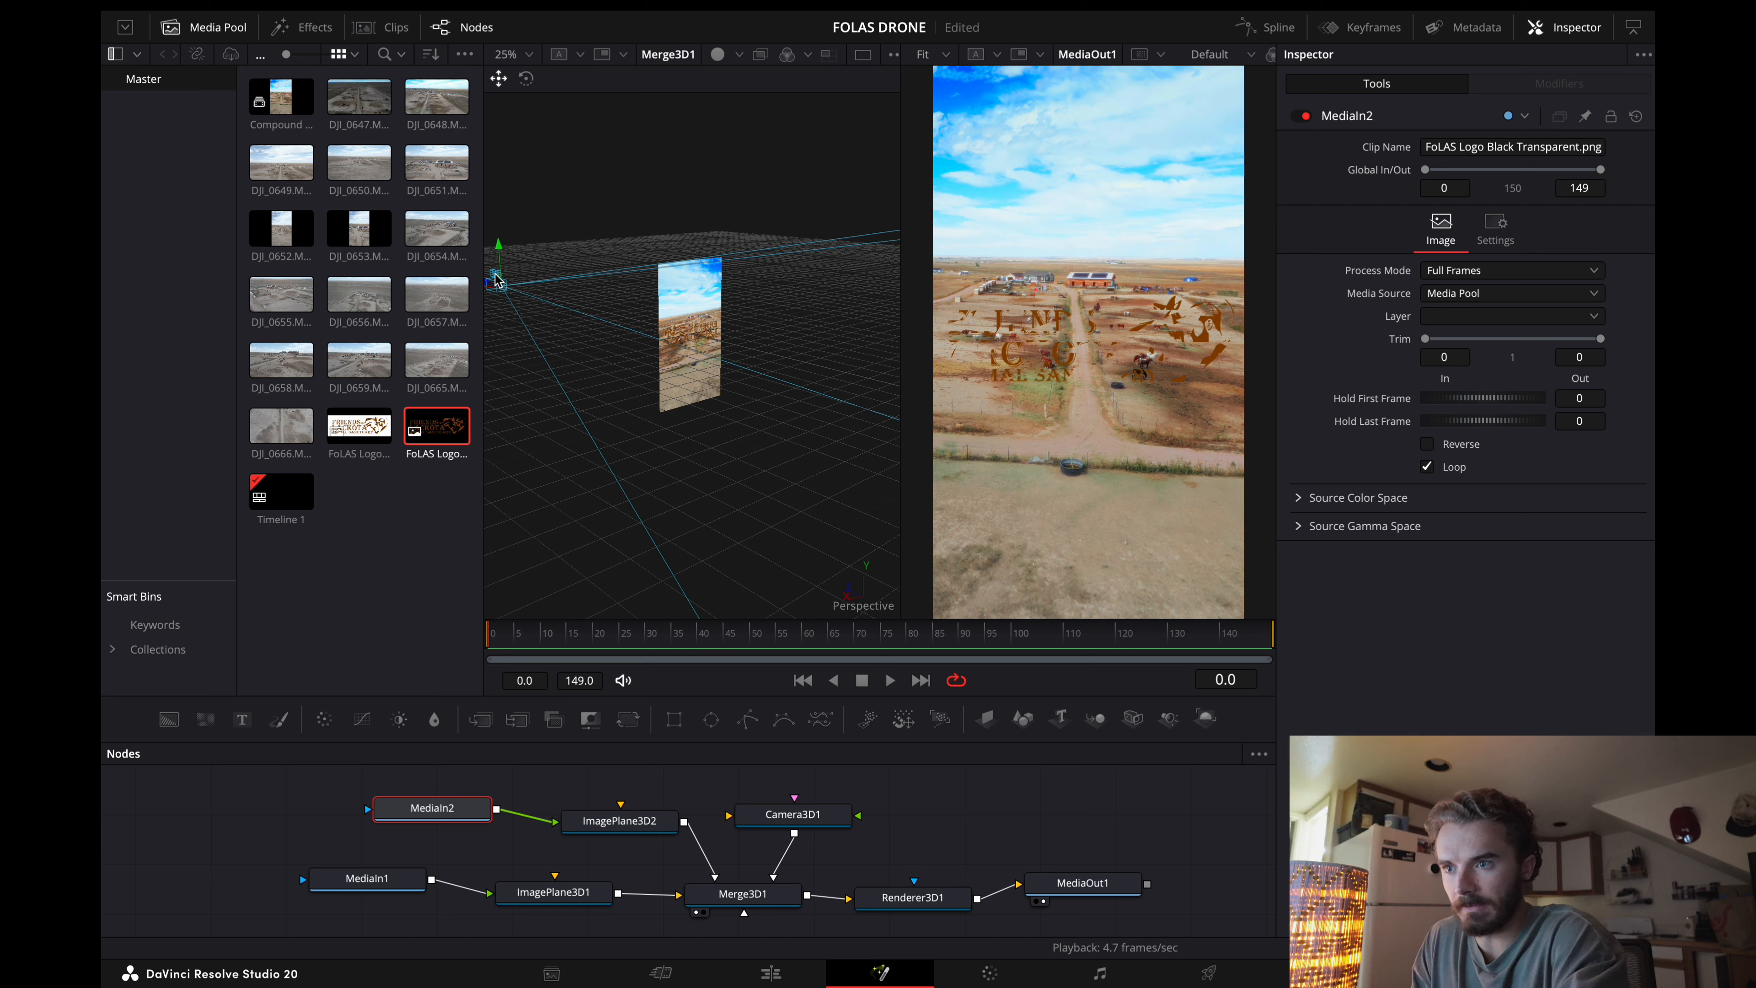
Step: Move the logo's image plane forward to a Z of about 0.49 and centre it horizontally over the footage
{"action": "left_click", "coordinate": [629, 826]}
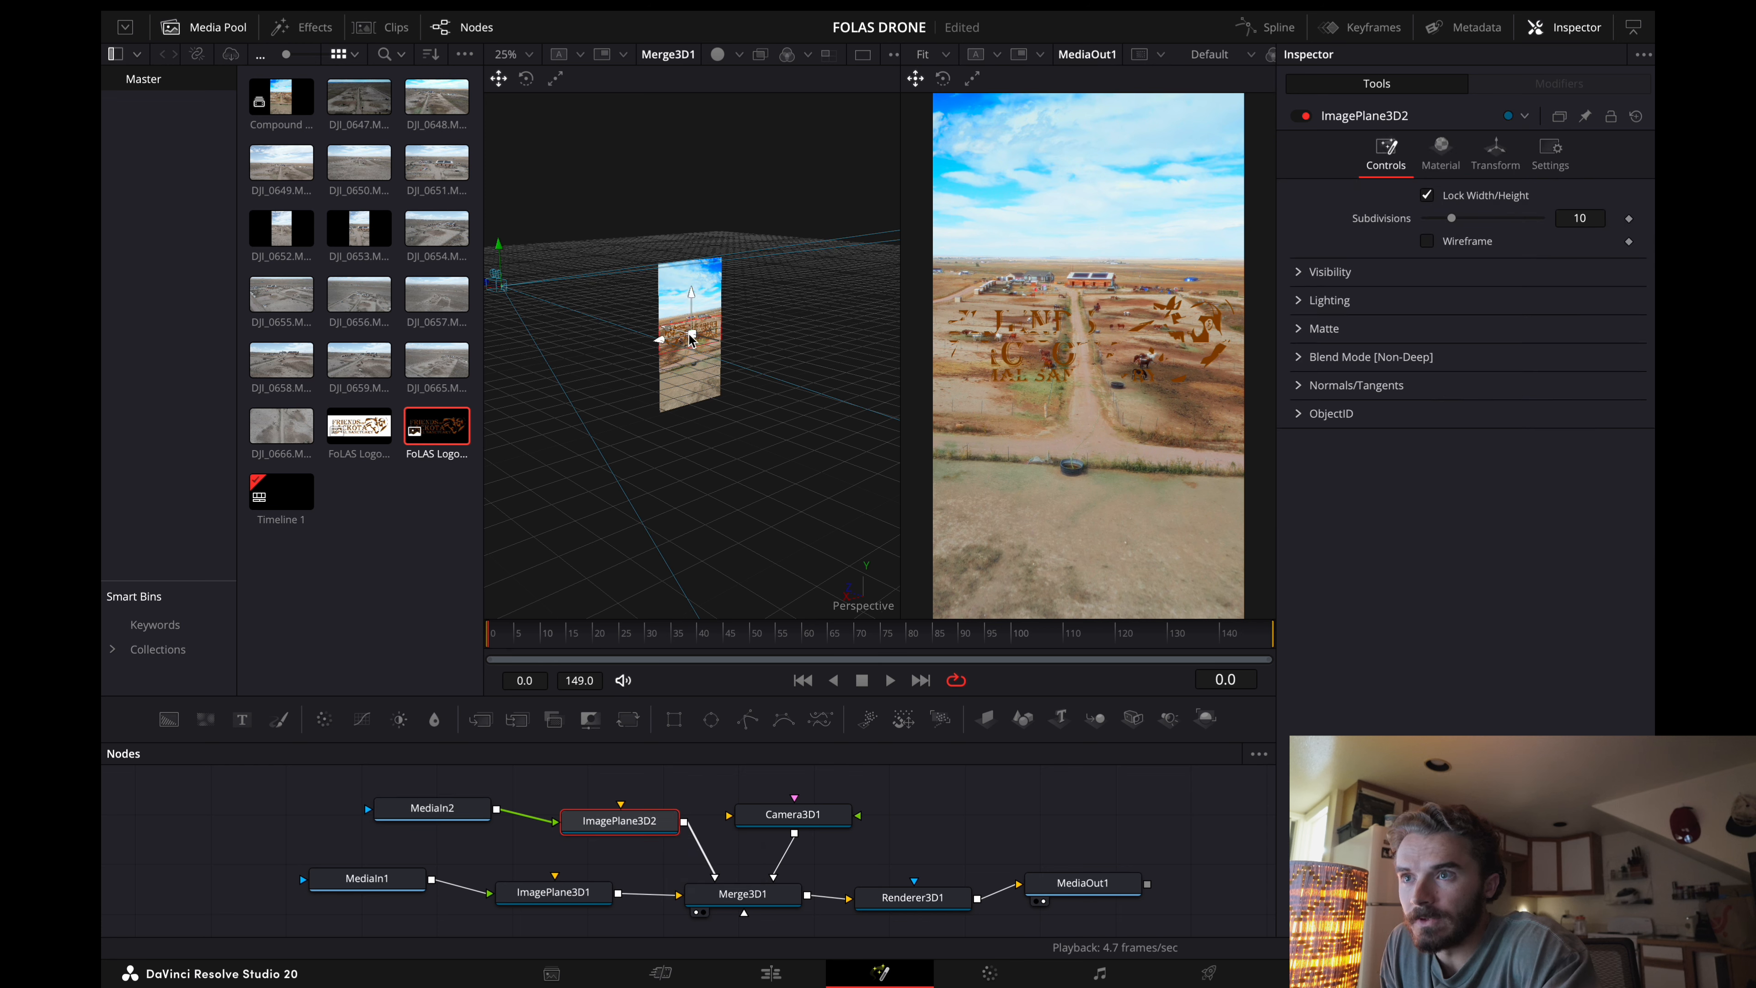
{"action": "left_click_drag", "start_coordinate": [690, 336], "coordinate": [673, 333]}
{"action": "left_click_drag", "start_coordinate": [681, 346], "coordinate": [902, 394]}
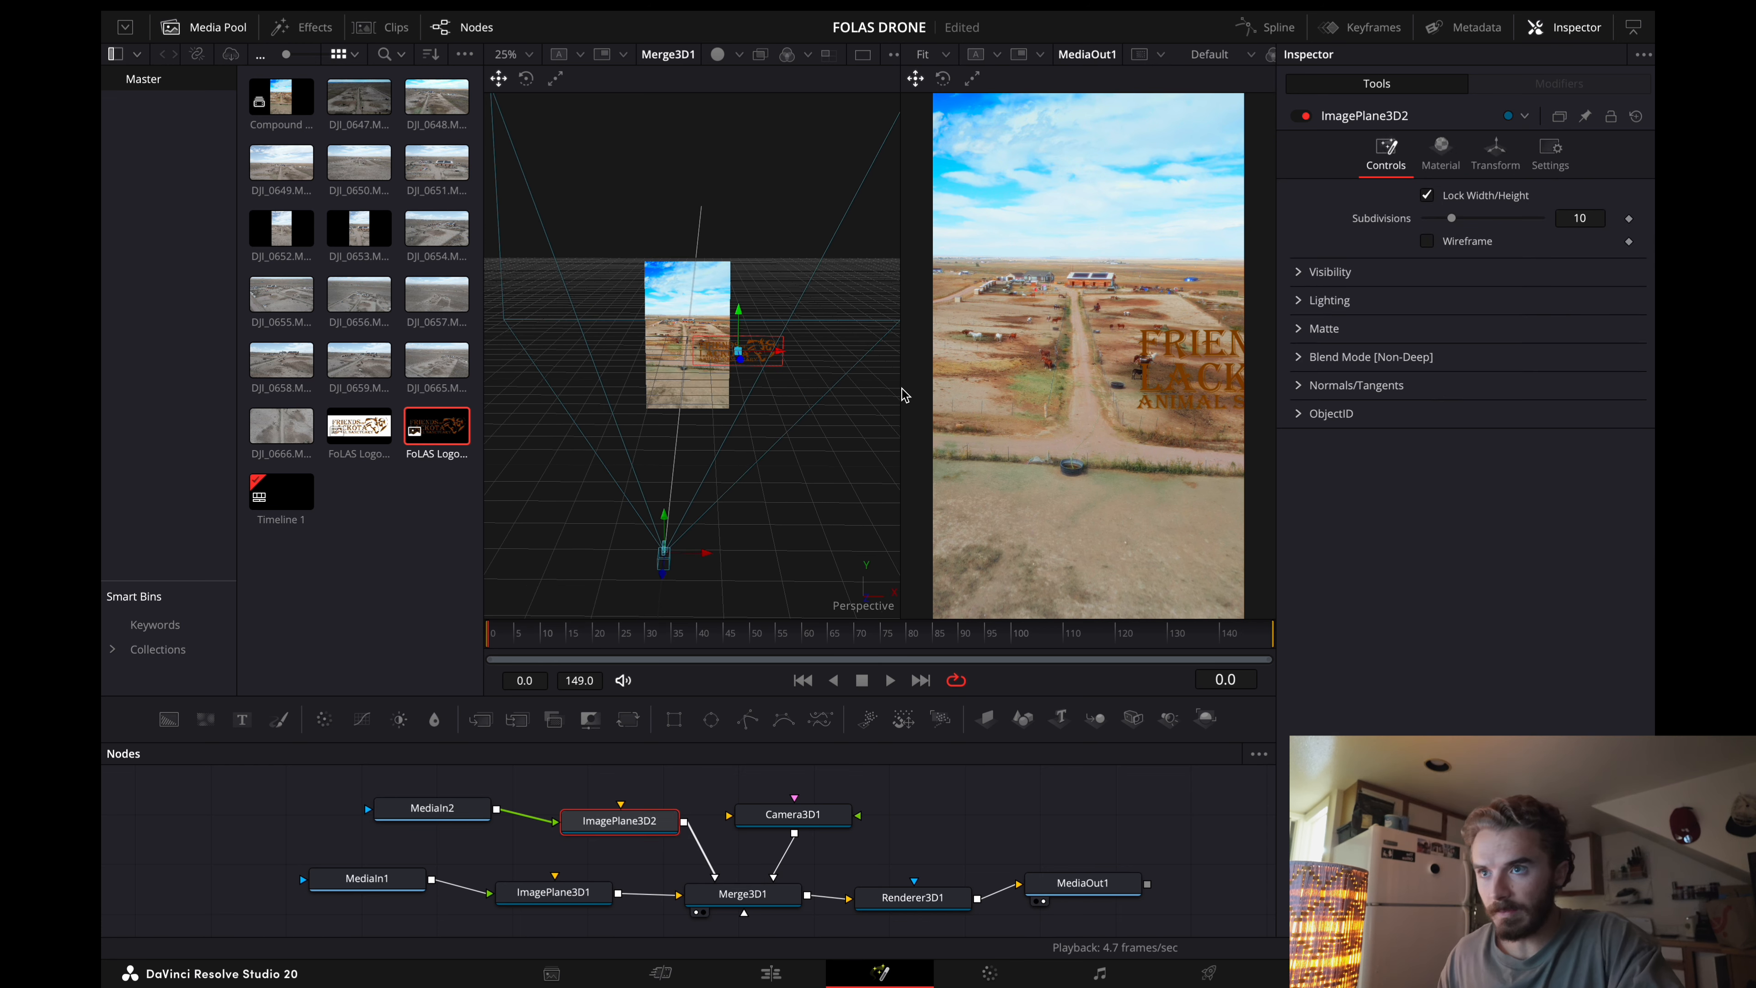
{"action": "left_click_drag", "start_coordinate": [745, 351], "coordinate": [701, 352]}
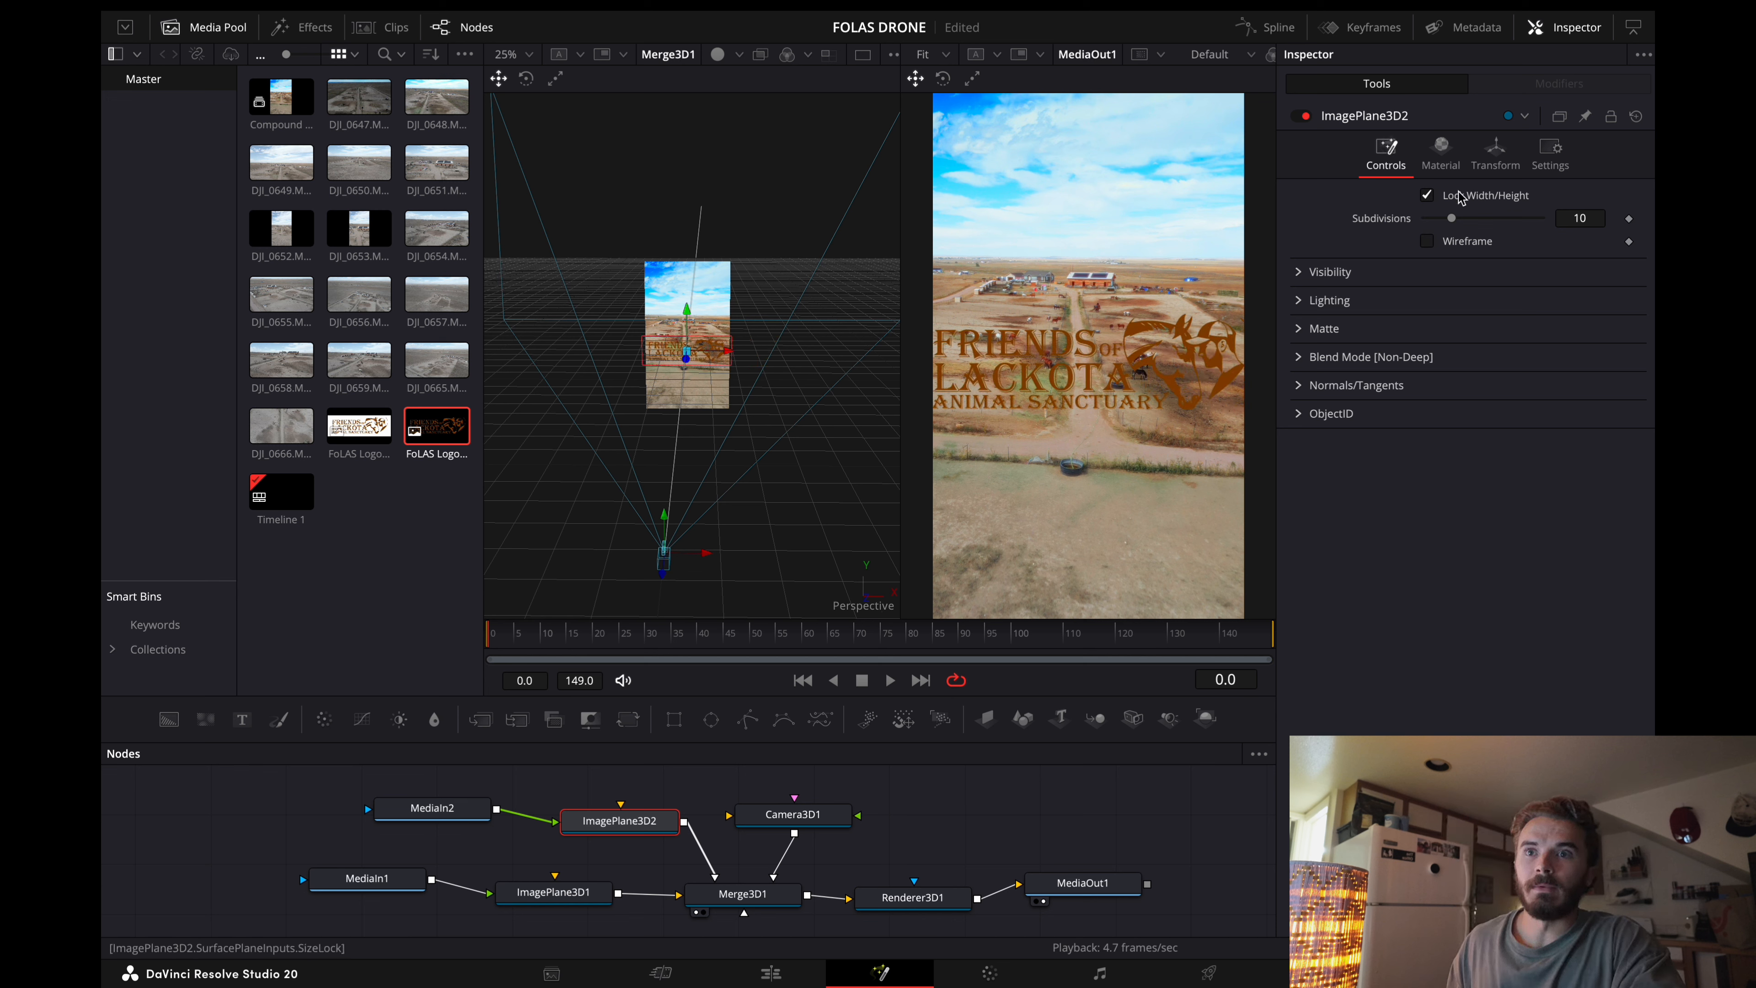
Step: Set the logo plane's Y translation to 0.0, its Z translation to 0.13 and its scale to 0.749
{"action": "left_click", "coordinate": [1496, 154]}
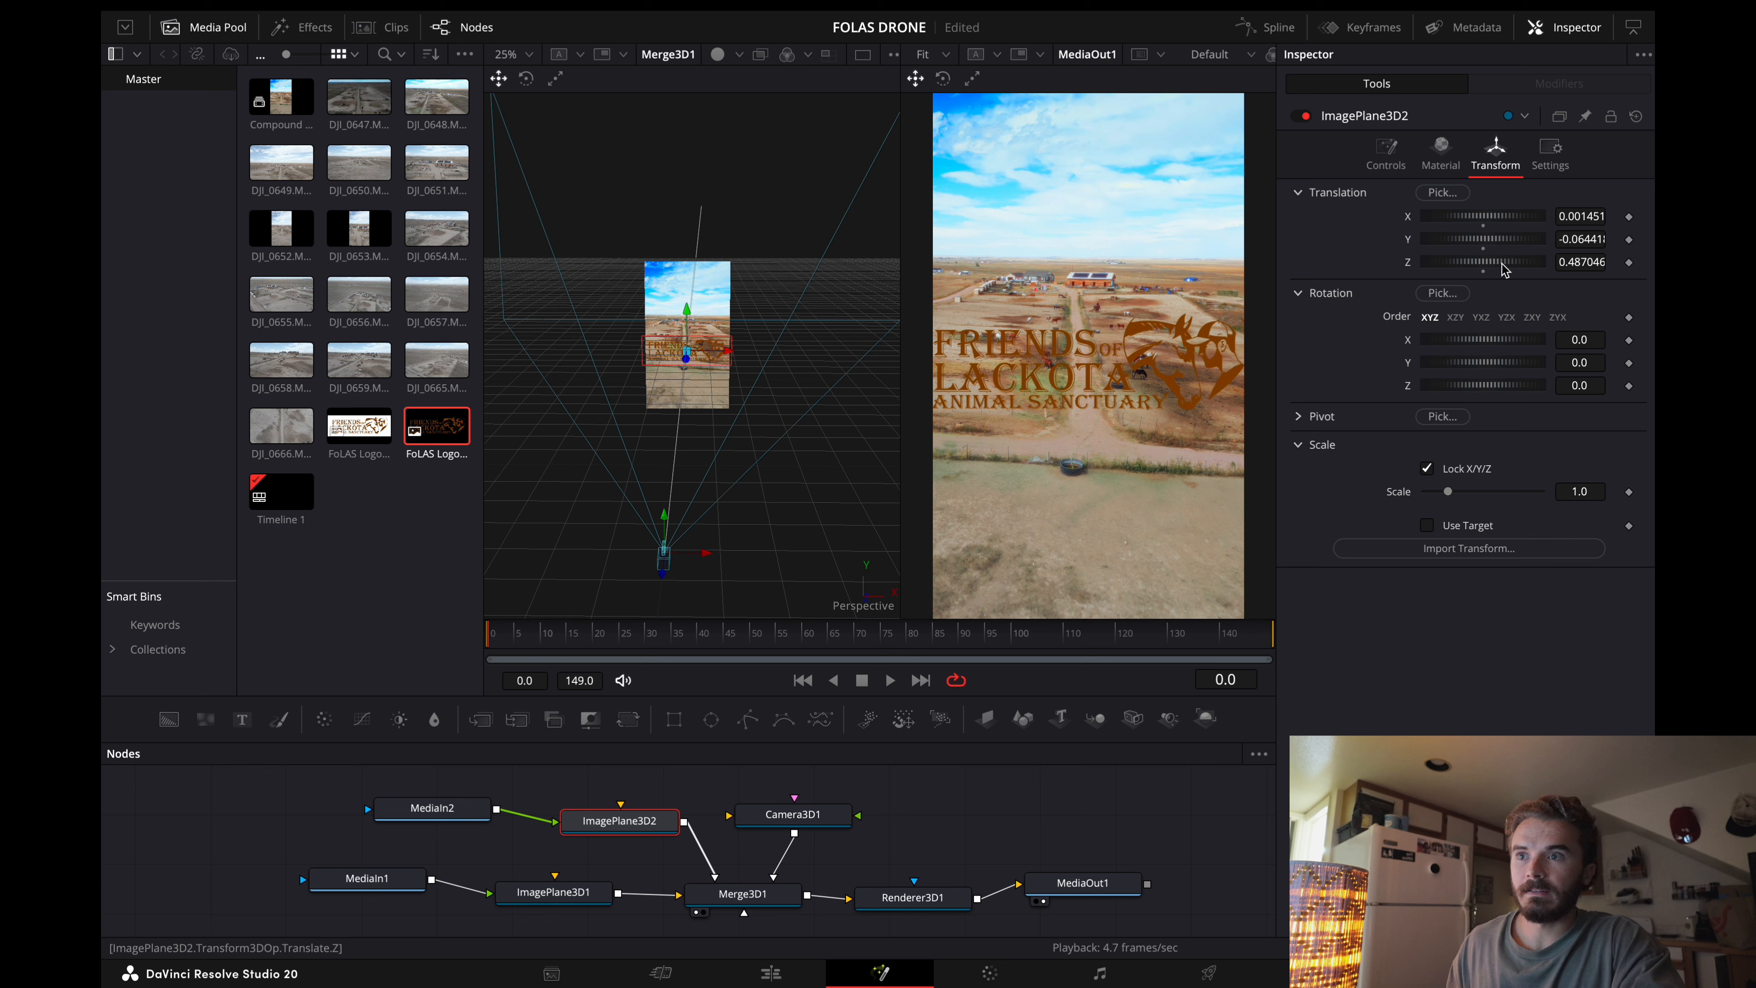
{"action": "mouse_move", "coordinate": [1503, 266]}
{"action": "left_mouse_down"}
{"action": "mouse_move", "coordinate": [1470, 269]}
{"action": "mouse_move", "coordinate": [1525, 270]}
{"action": "mouse_move", "coordinate": [1509, 270]}
{"action": "left_mouse_up"}
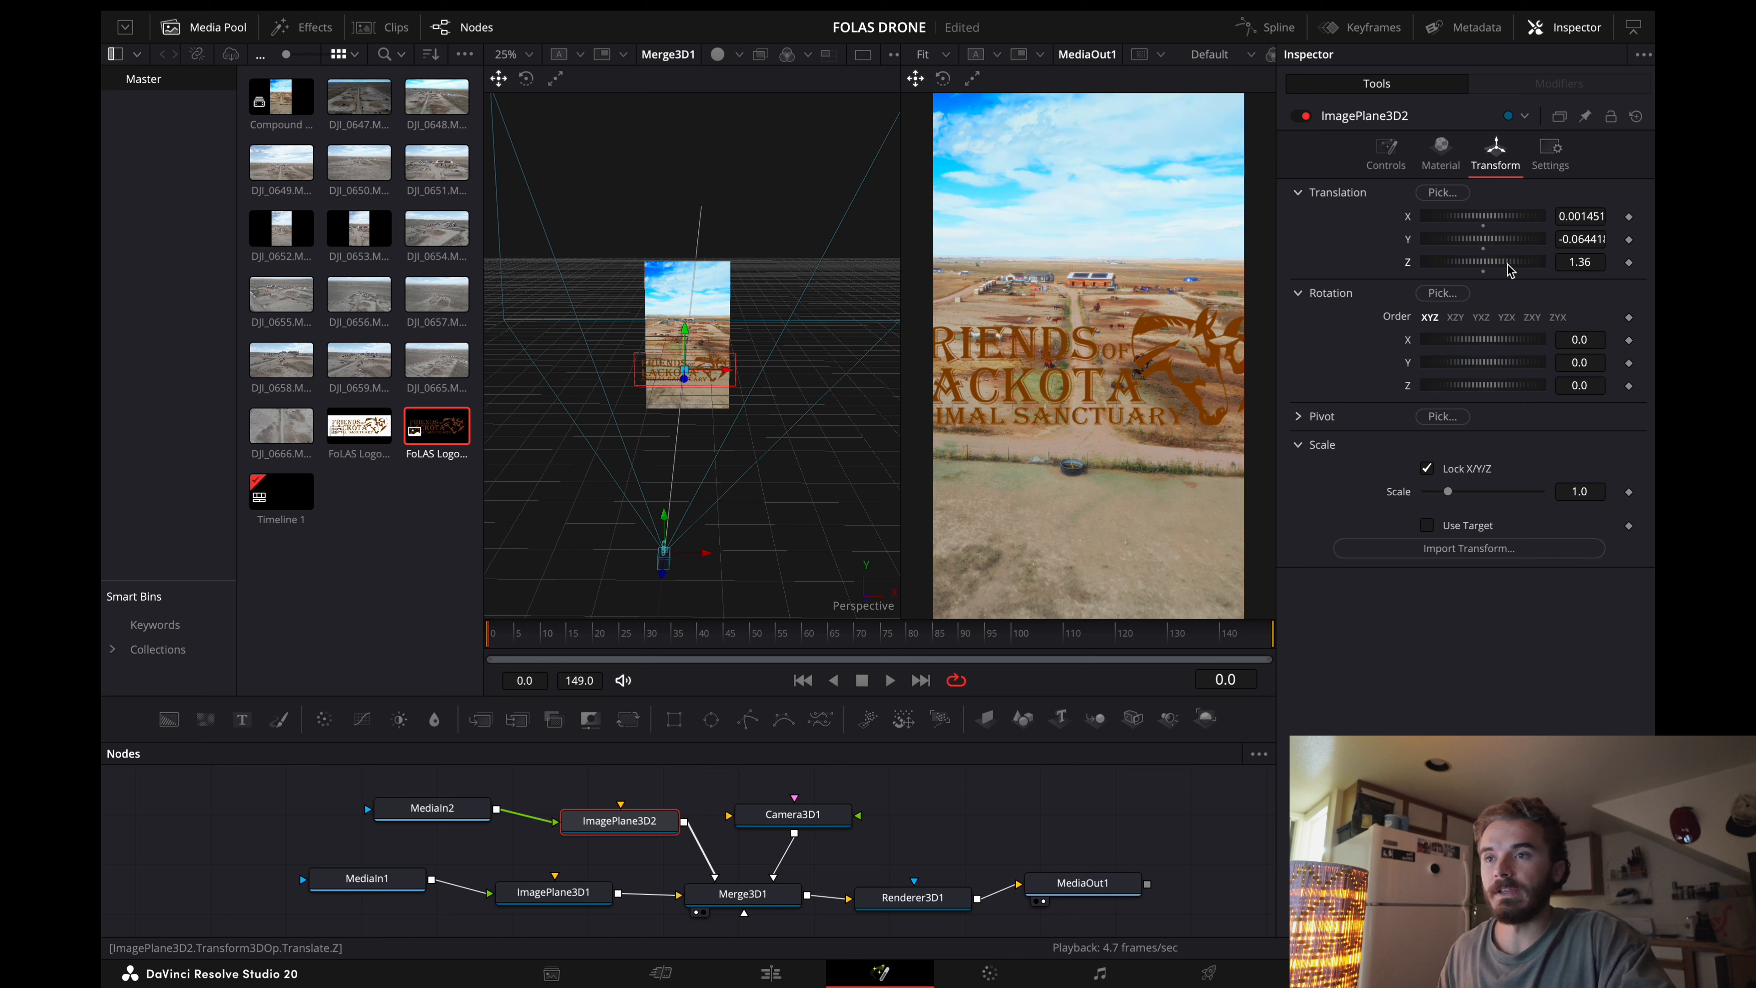
{"action": "left_click_drag", "start_coordinate": [1507, 264], "coordinate": [1505, 263]}
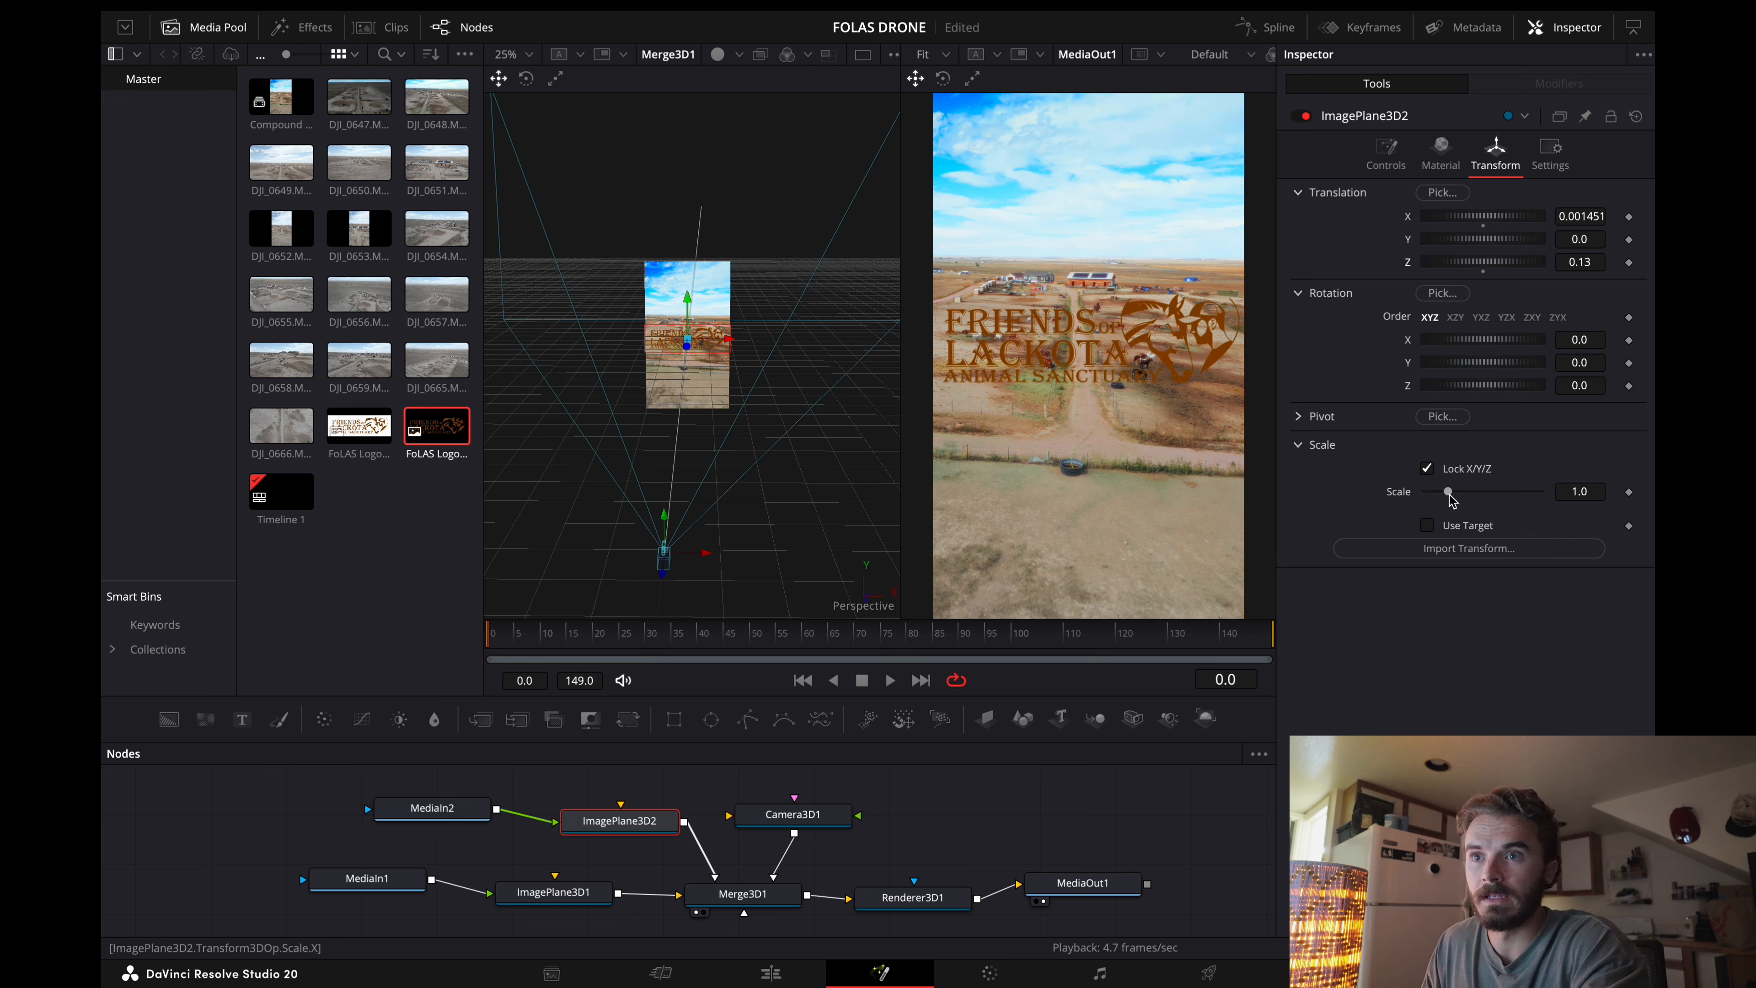
{"action": "left_click_drag", "start_coordinate": [1449, 496], "coordinate": [1445, 499]}
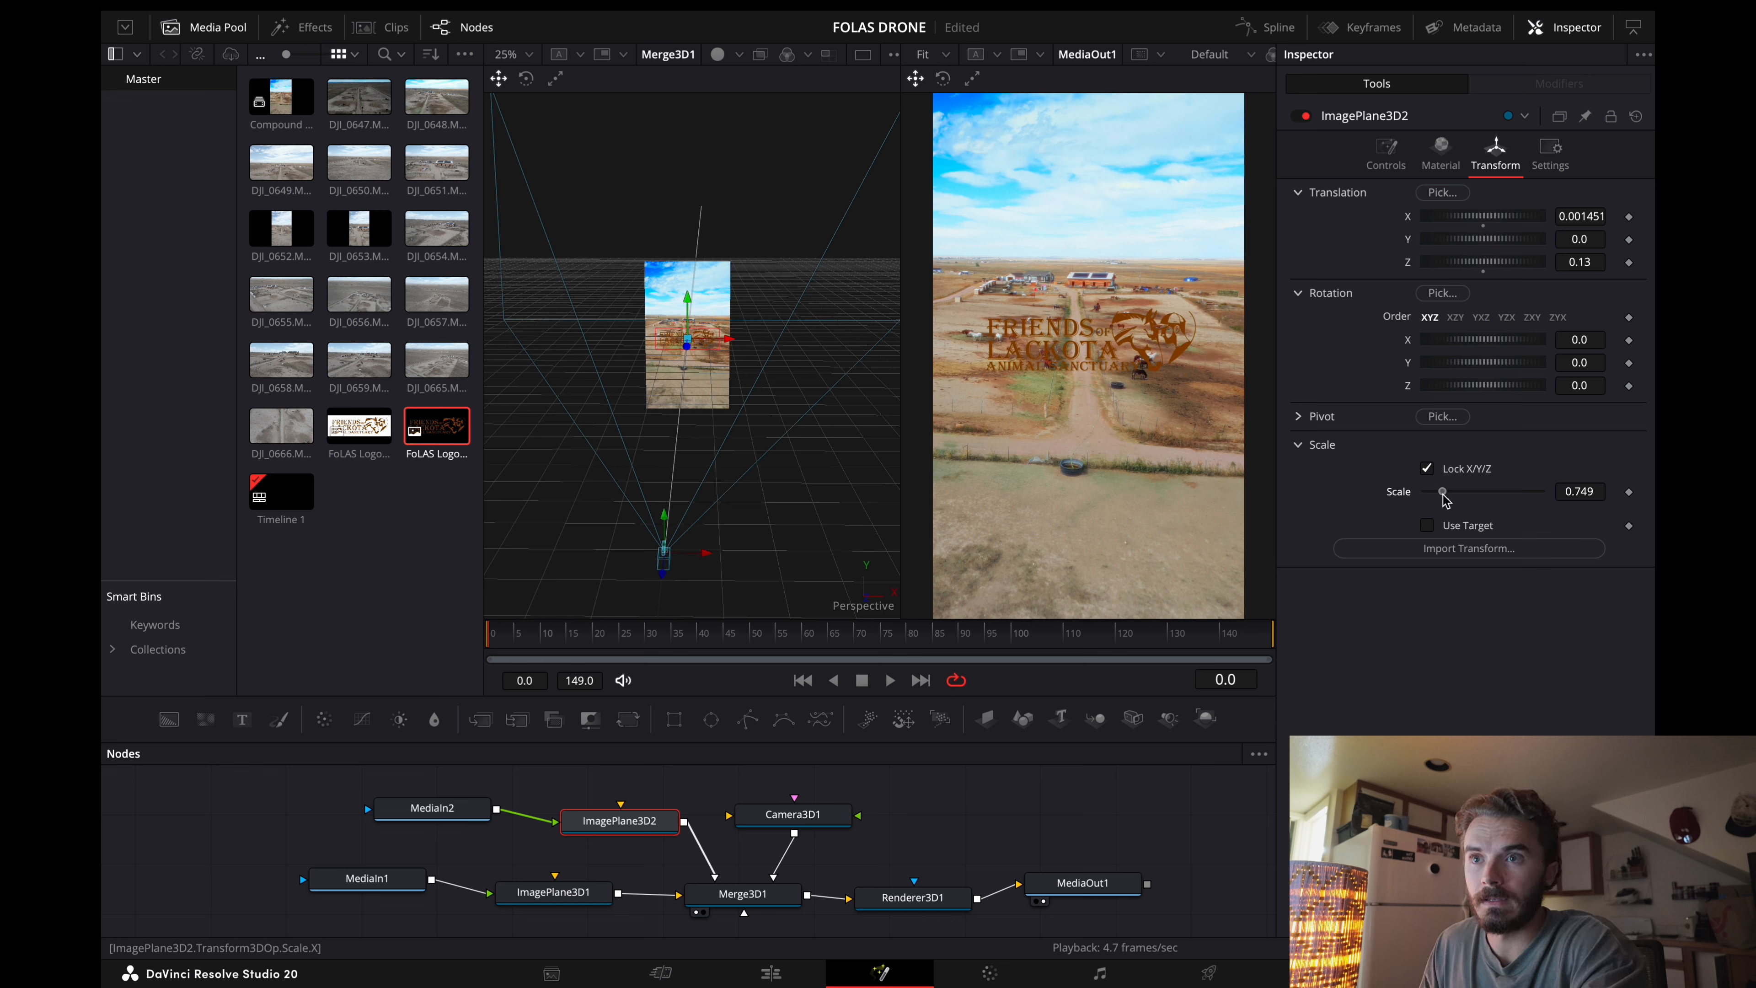
Step: Keyframe the logo plane's Z translation from 0.13 at frame 0 to 4.95 at frame 73, with X 0.059 and Y 0.024
{"action": "left_click", "coordinate": [1630, 262]}
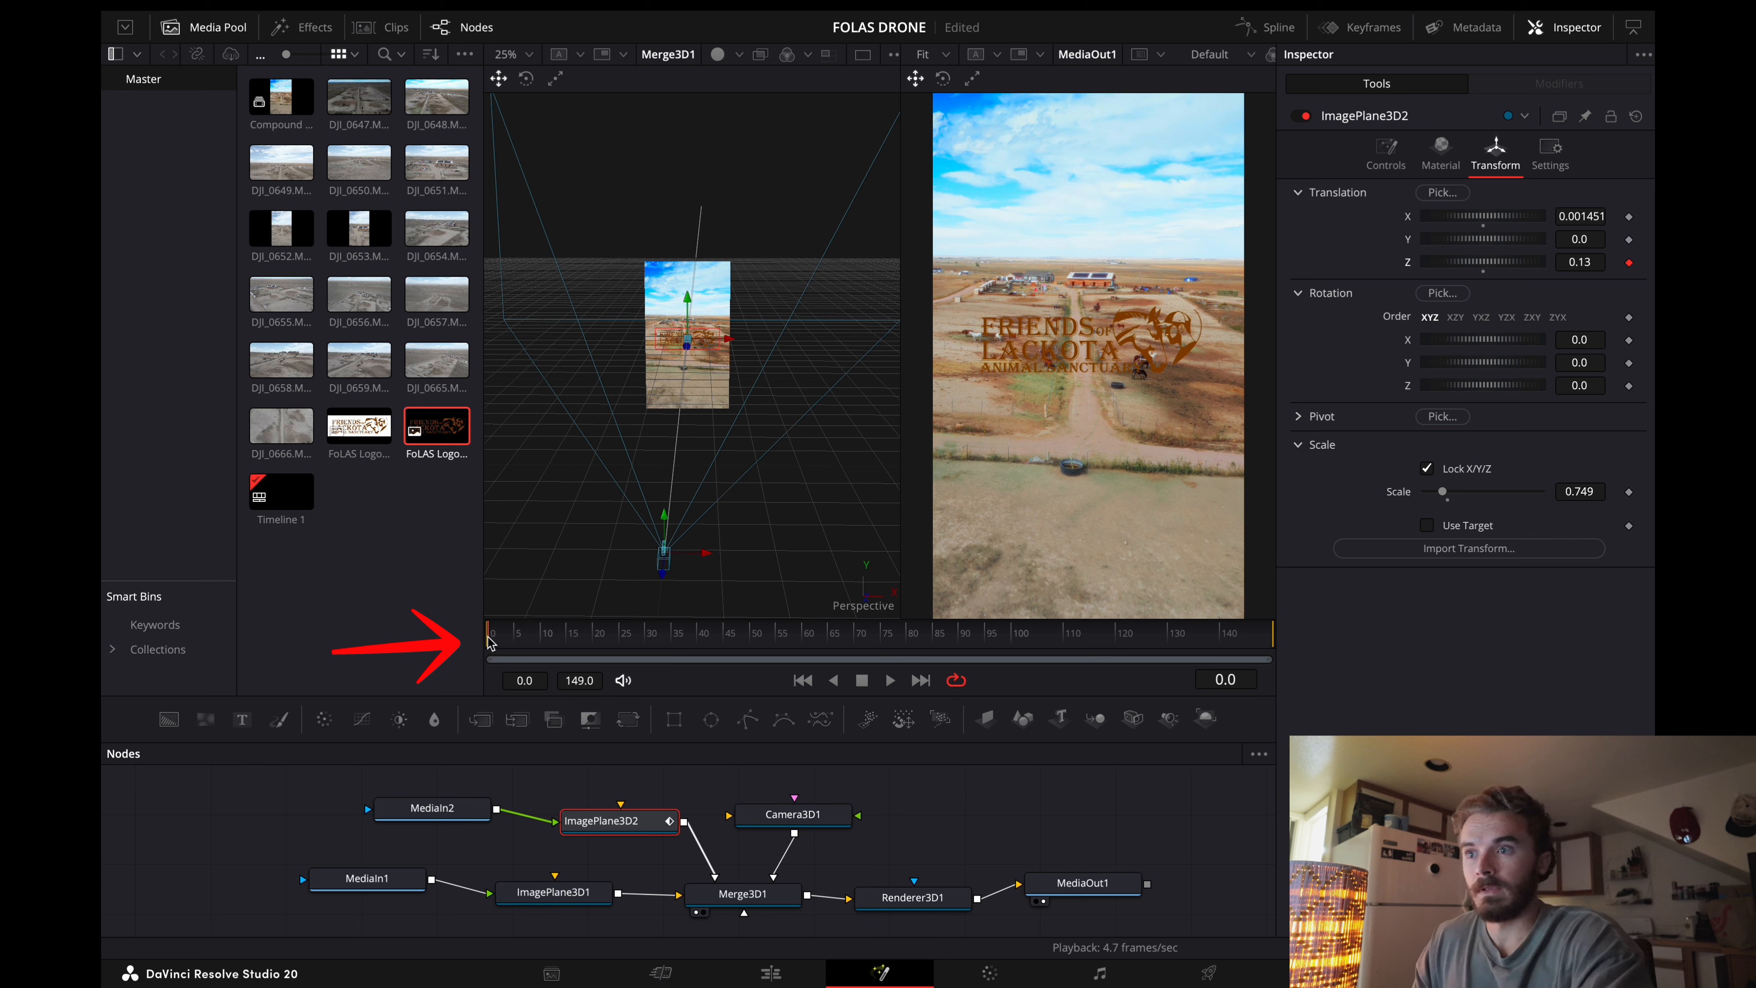
{"action": "left_click_drag", "start_coordinate": [503, 645], "coordinate": [872, 627]}
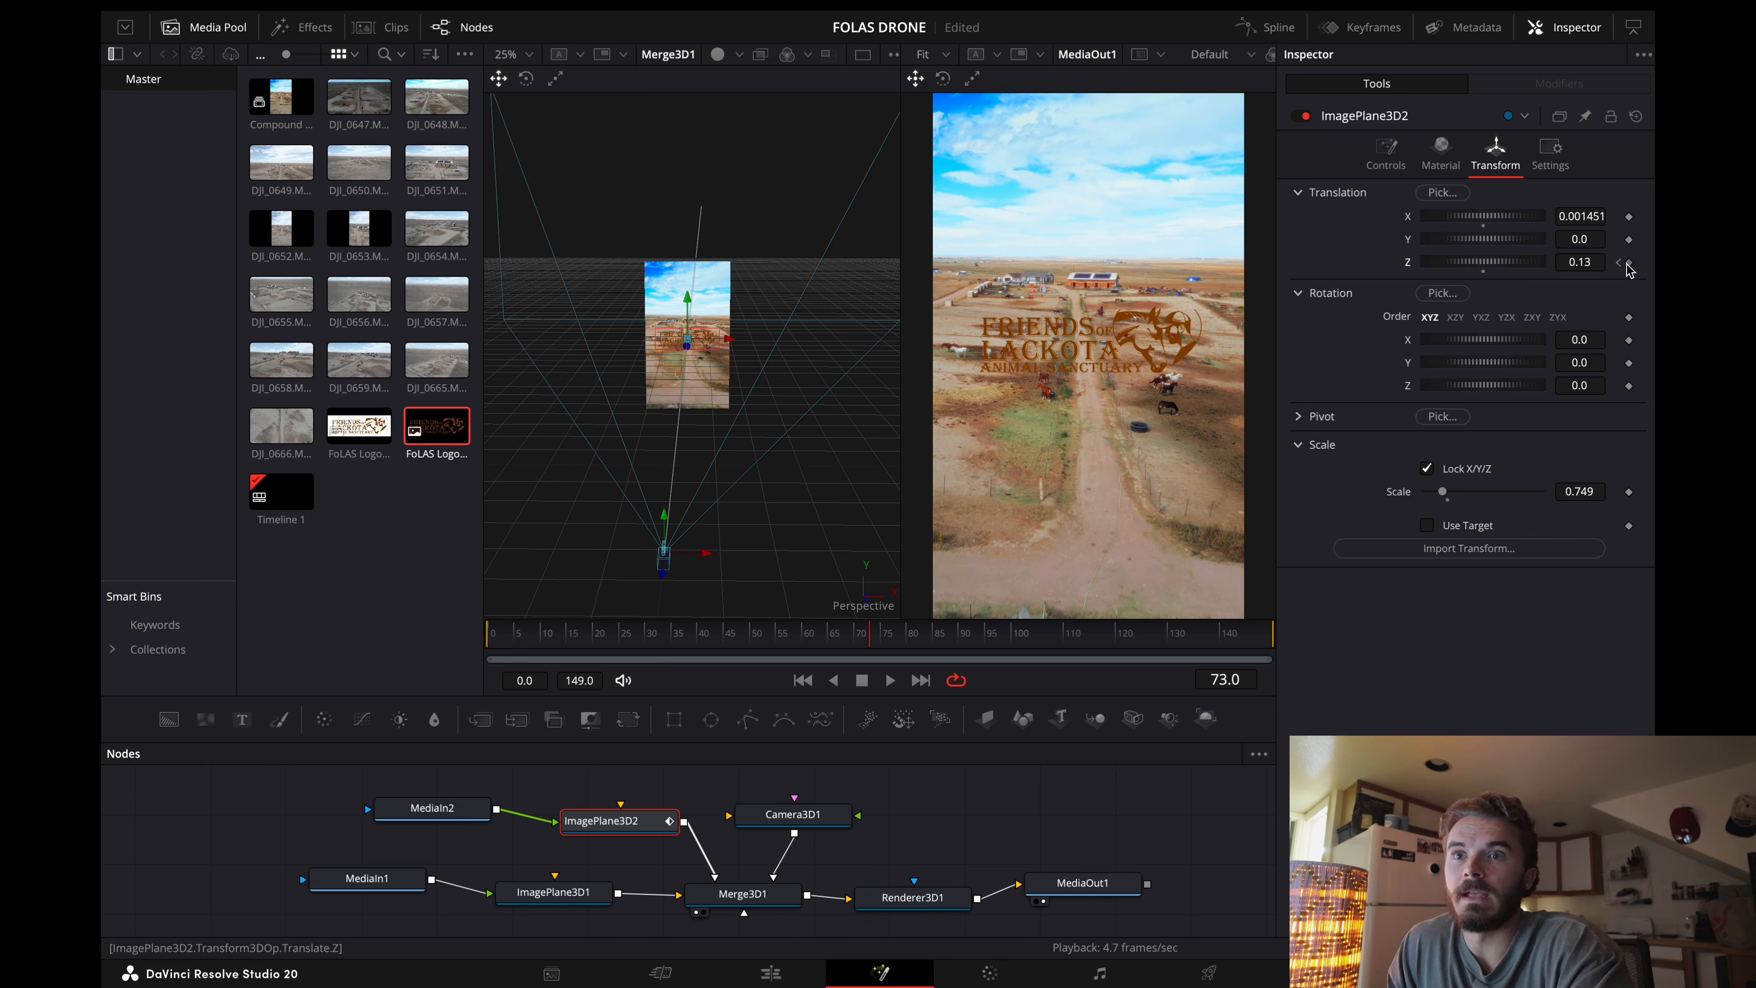
{"action": "left_click_drag", "start_coordinate": [1479, 263], "coordinate": [1491, 266]}
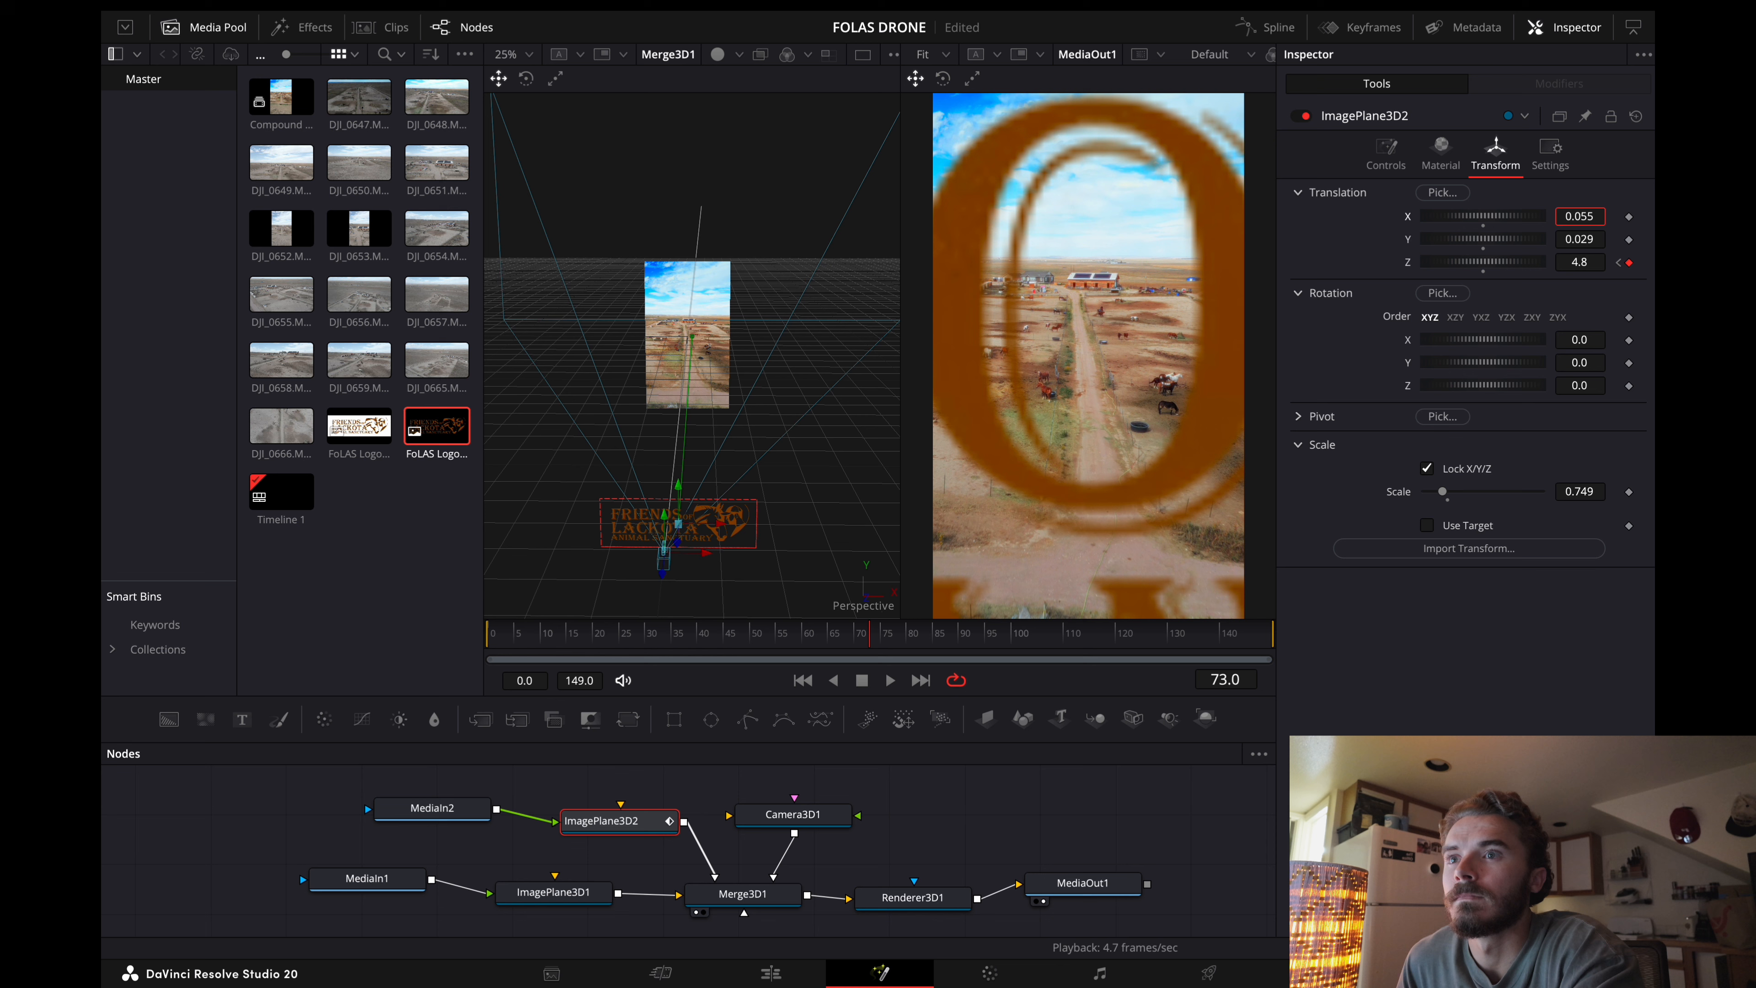
{"action": "left_click_drag", "start_coordinate": [1579, 216], "coordinate": [1590, 263]}
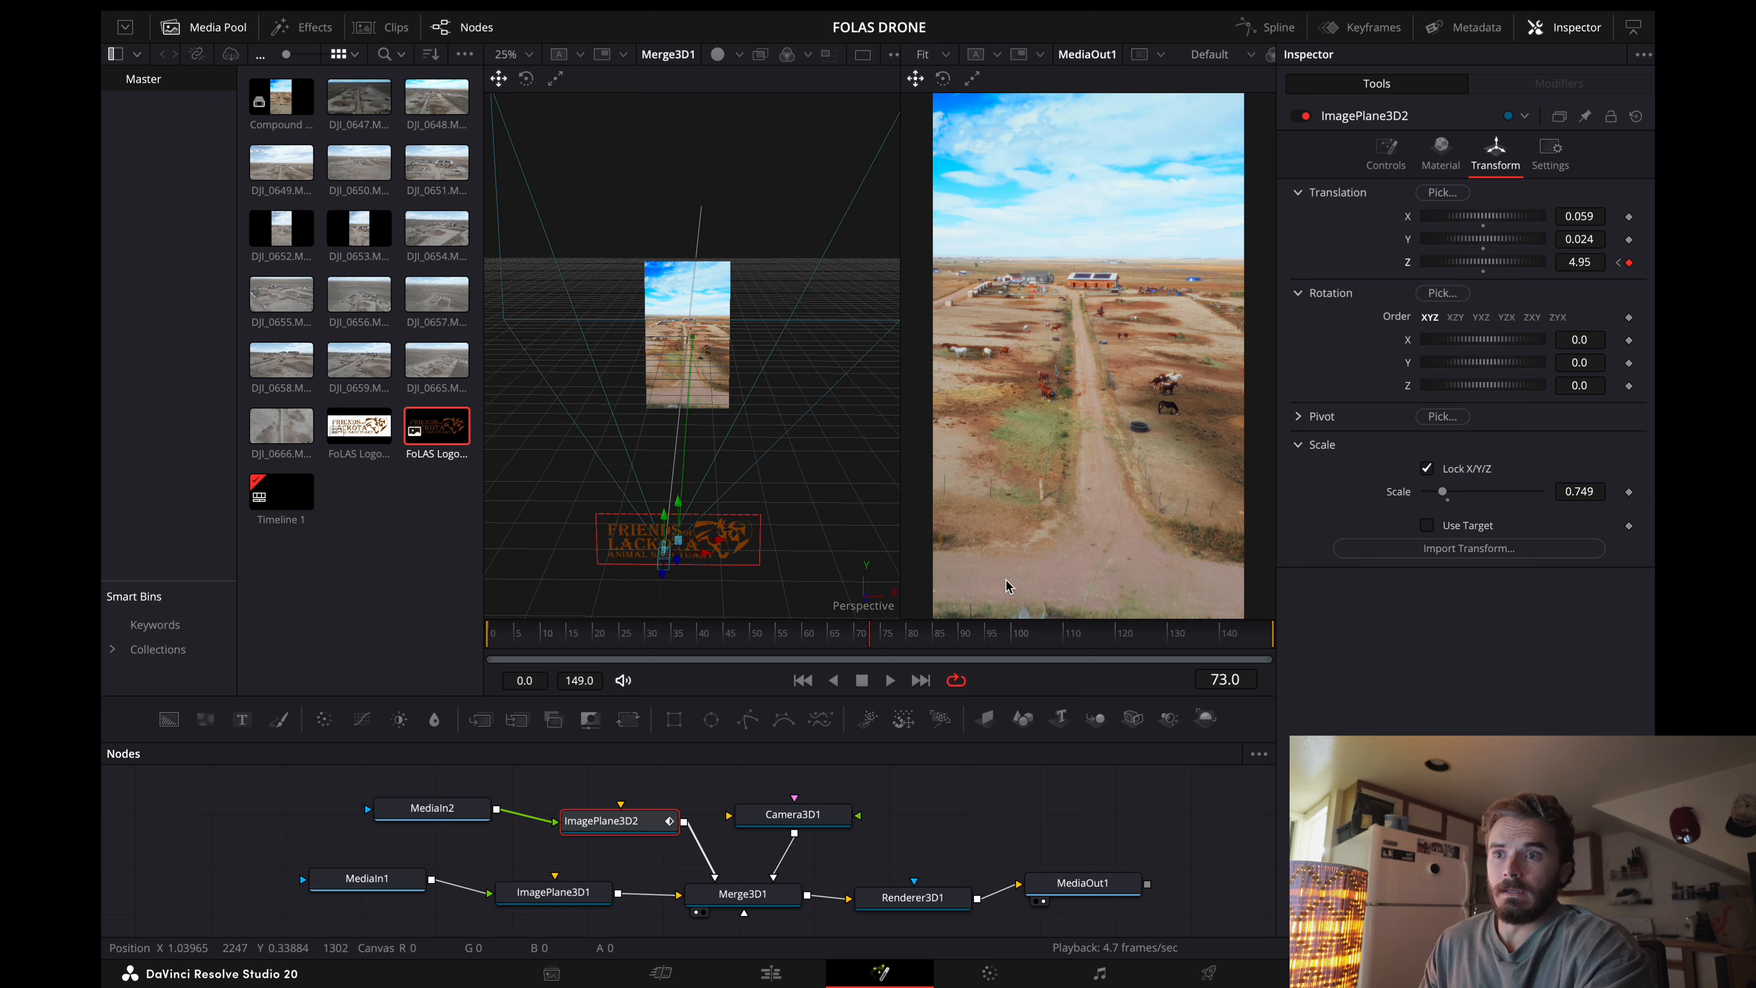
Step: Play the logo animation from the start of the composition
{"action": "left_click_drag", "start_coordinate": [870, 638], "coordinate": [447, 661]}
{"action": "key", "text": "space"}
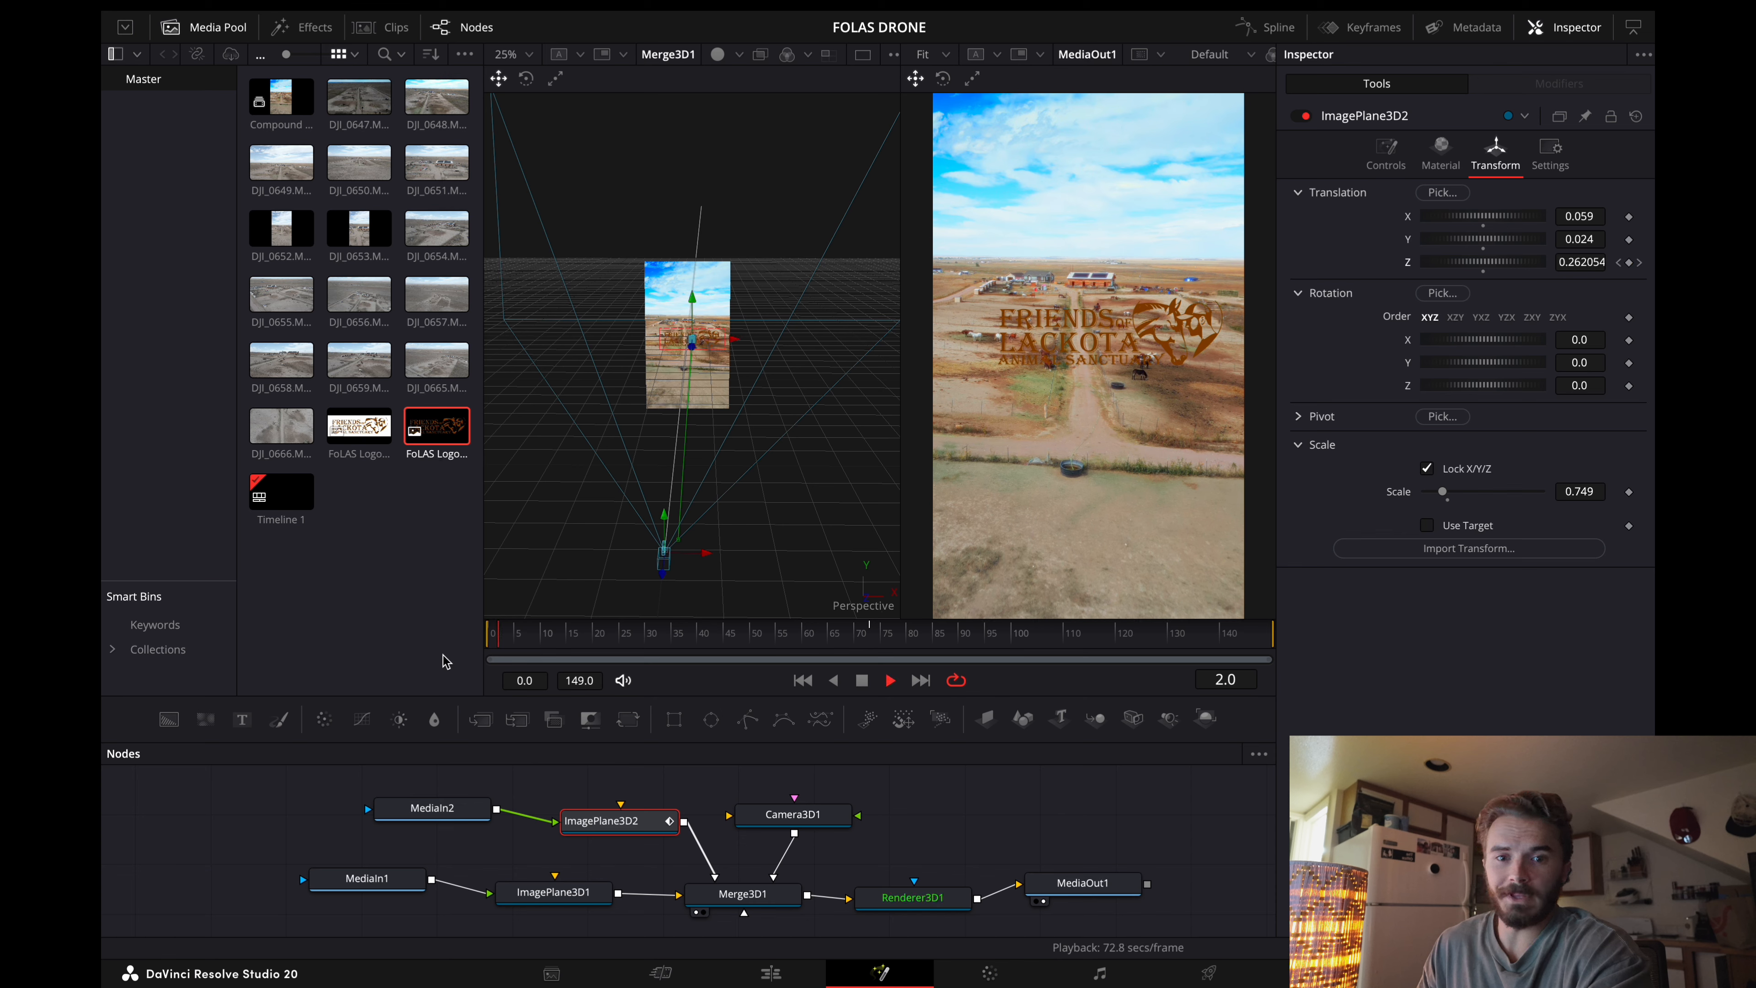